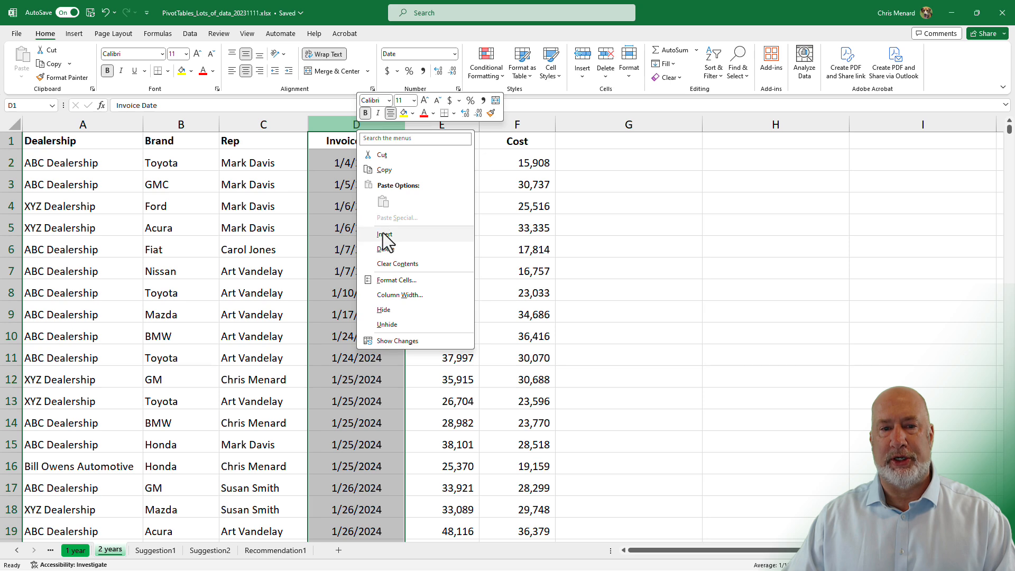
Insert a blank column before Invoice Date and give it the header FN in D1.
left_click(353, 142)
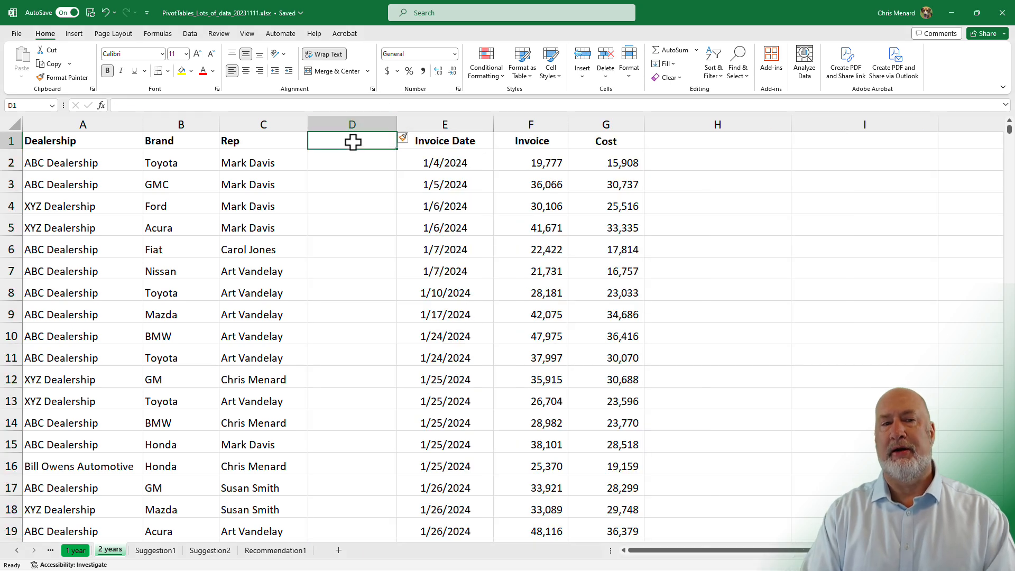
type("FRN")
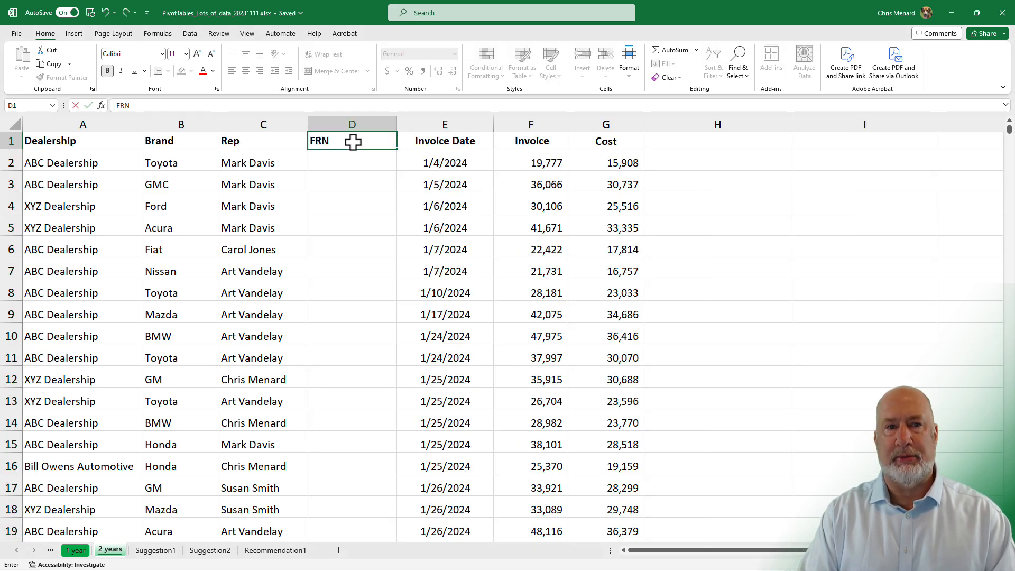
key("BackSpace")
type("N")
key("Return")
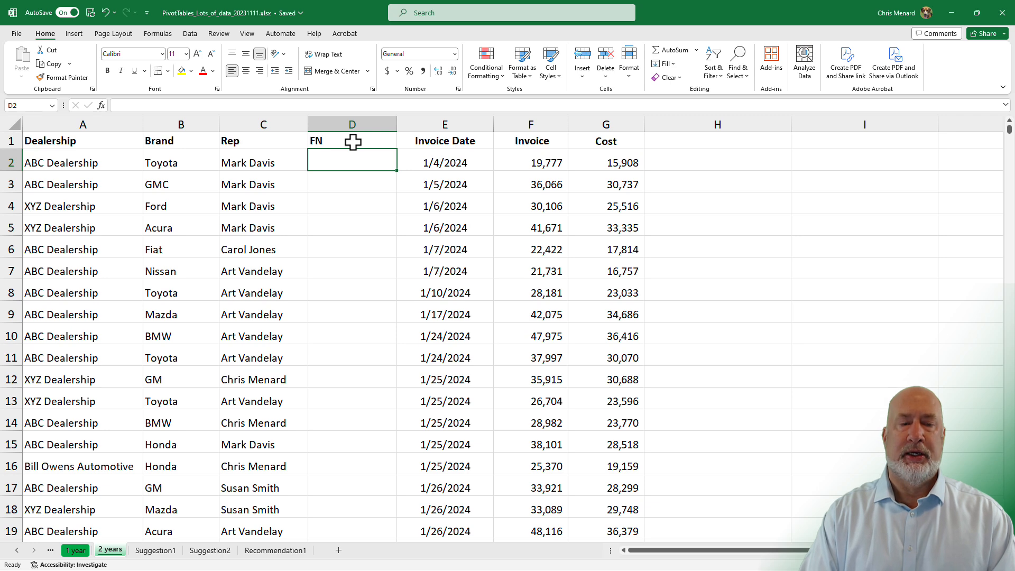
Enter the rep's first name in D2:D4 as examples and Flash Fill the rest of the FN column.
type("Mark")
key("Return")
type("Ma")
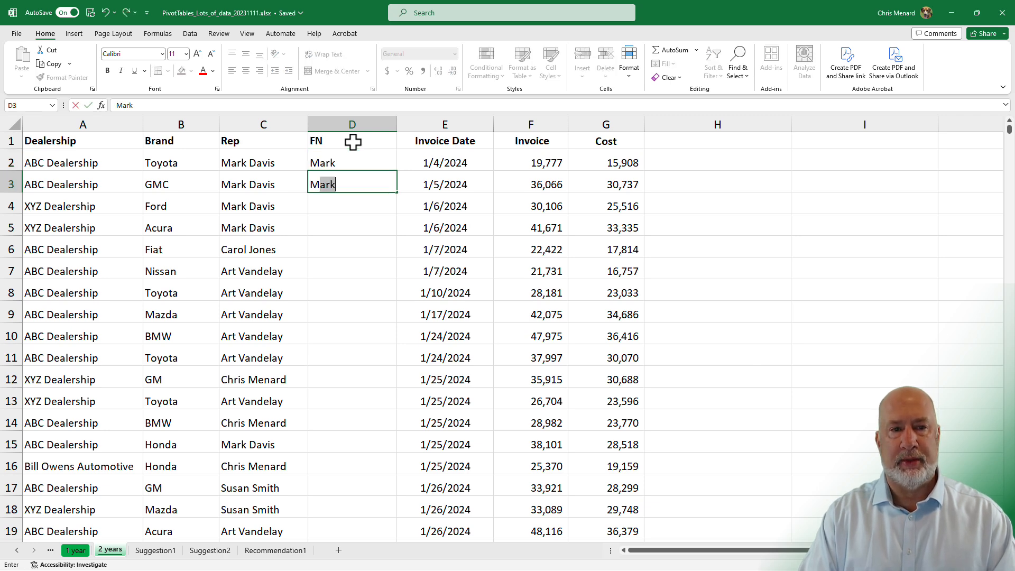
type("rk")
key("Return")
type("Mark")
key("Return")
key("ctrl+e")
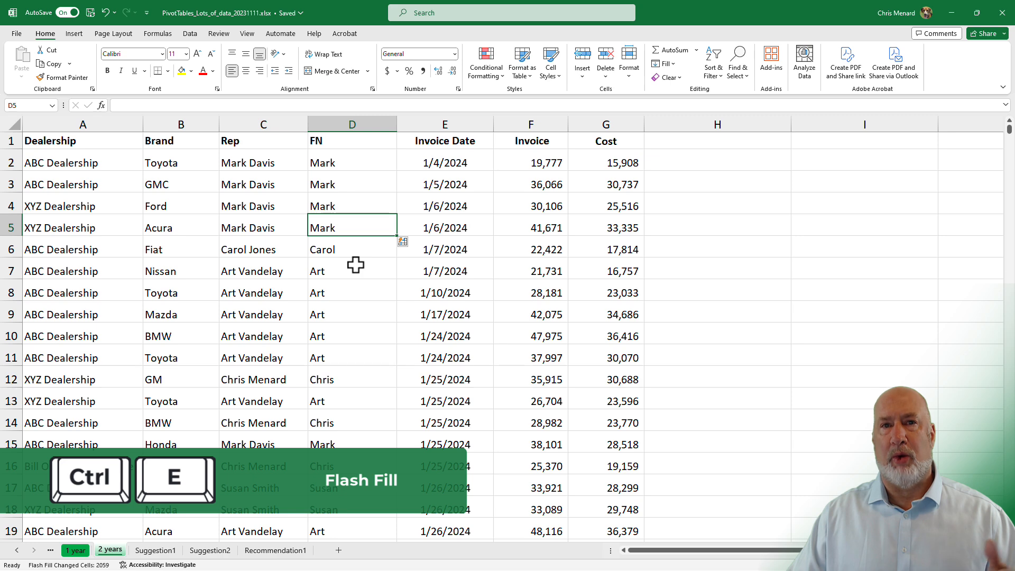
left_click(190, 34)
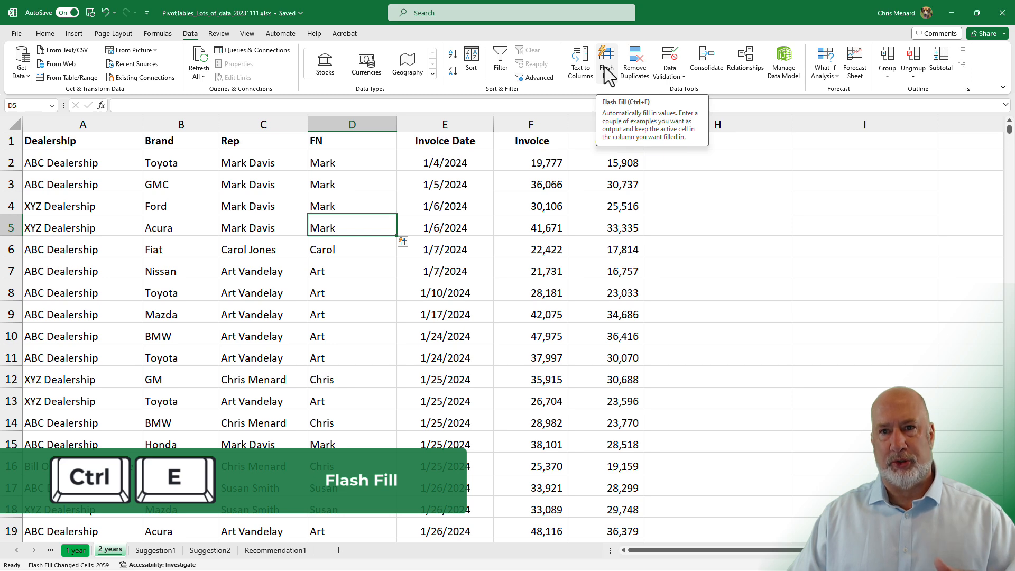
Insert another blank column before Invoice Date and give it the header LN in E1.
left_click(424, 204)
right_click(416, 124)
left_click(446, 239)
left_click(432, 147)
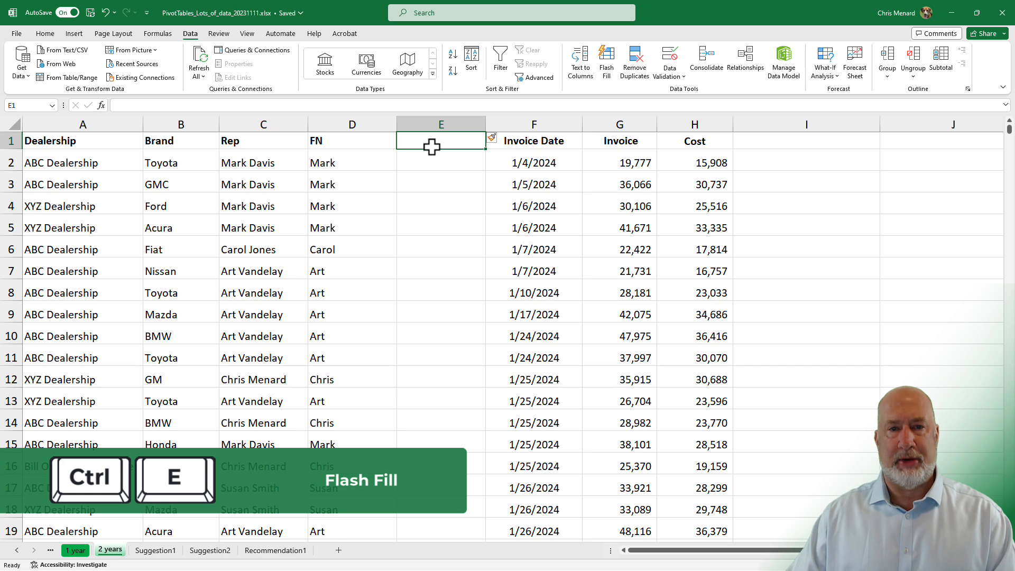
type("LN")
key("Return")
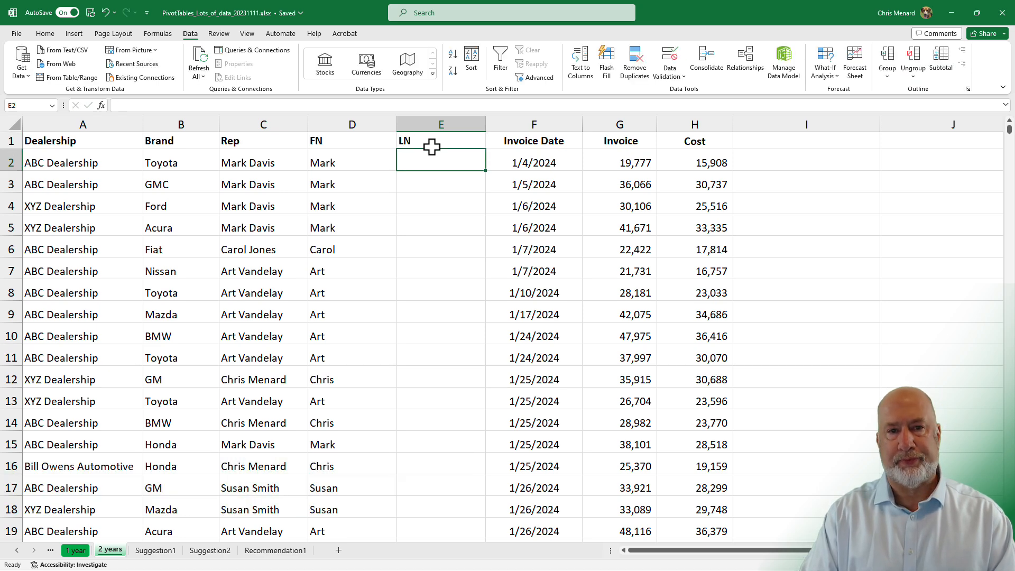
Enter the rep's last name in E2:E4 as examples and Flash Fill the rest of the LN column.
type("Davi")
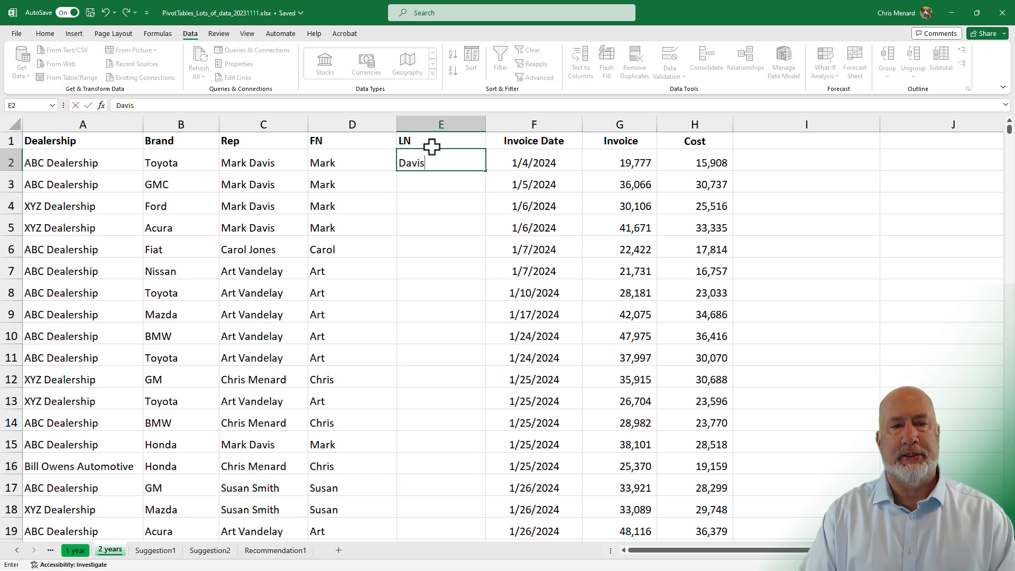
type("s")
key("Return")
type("Davi")
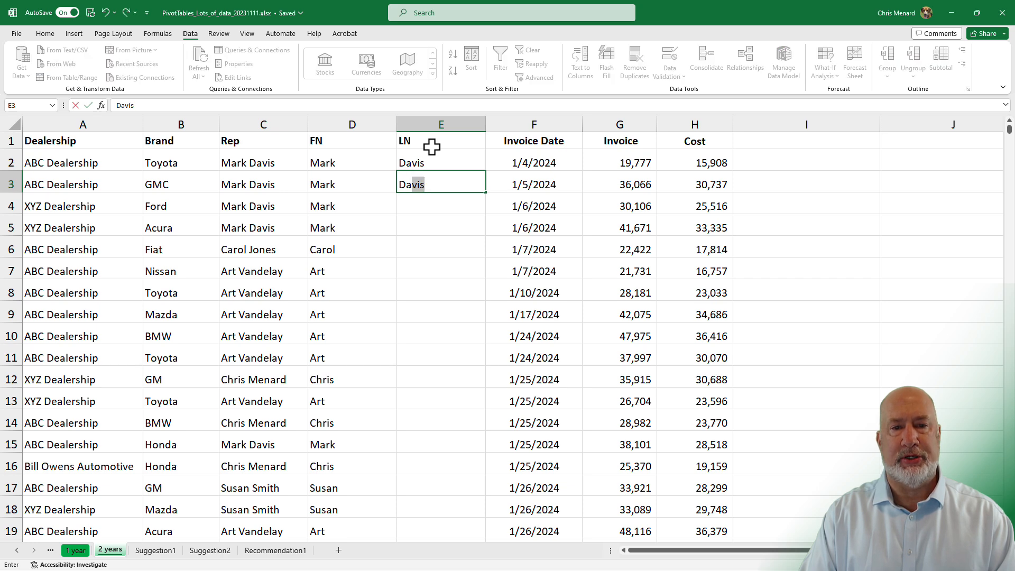
key("Return")
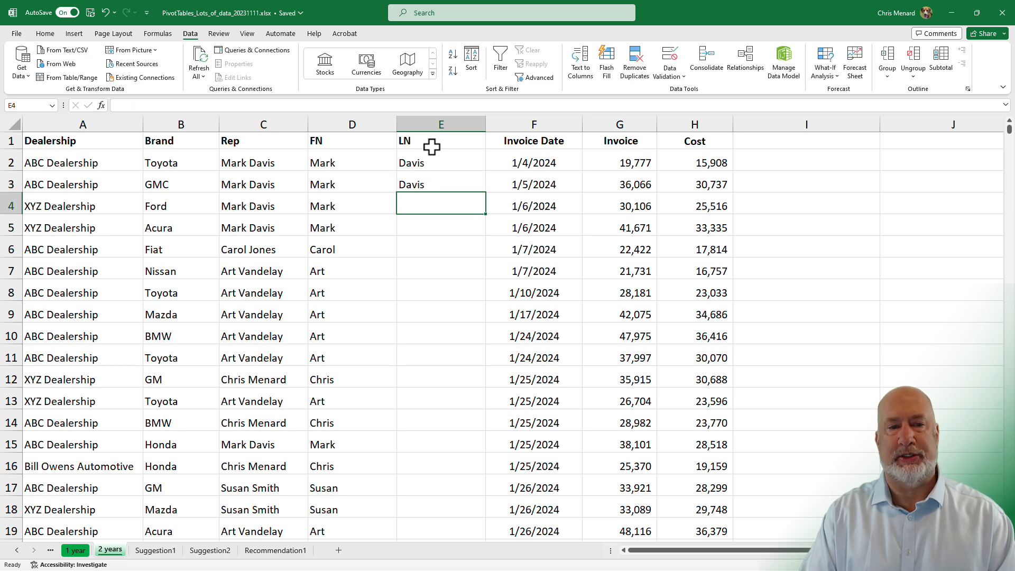
type("Davis")
key("Return")
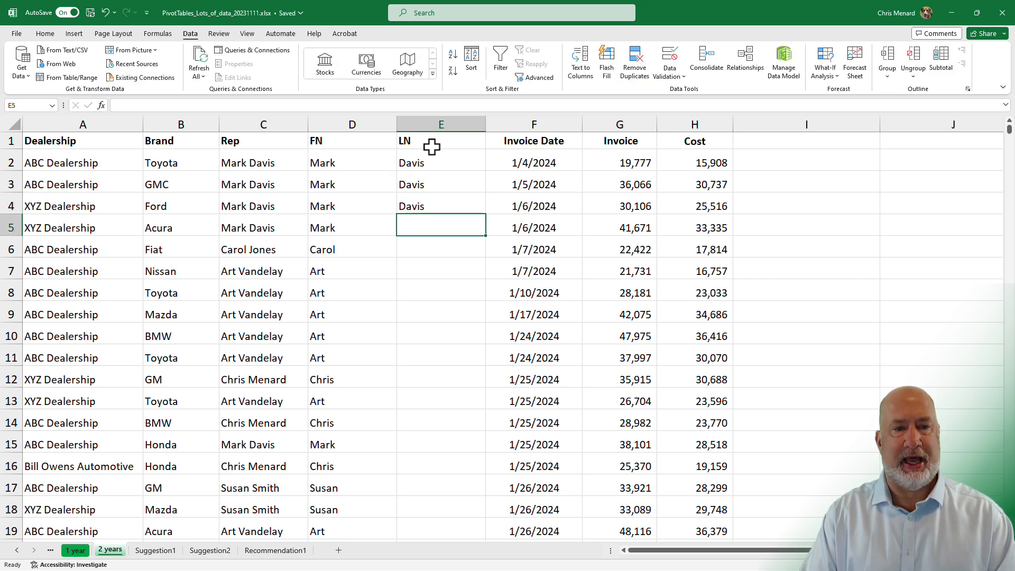
key("ctrl+e")
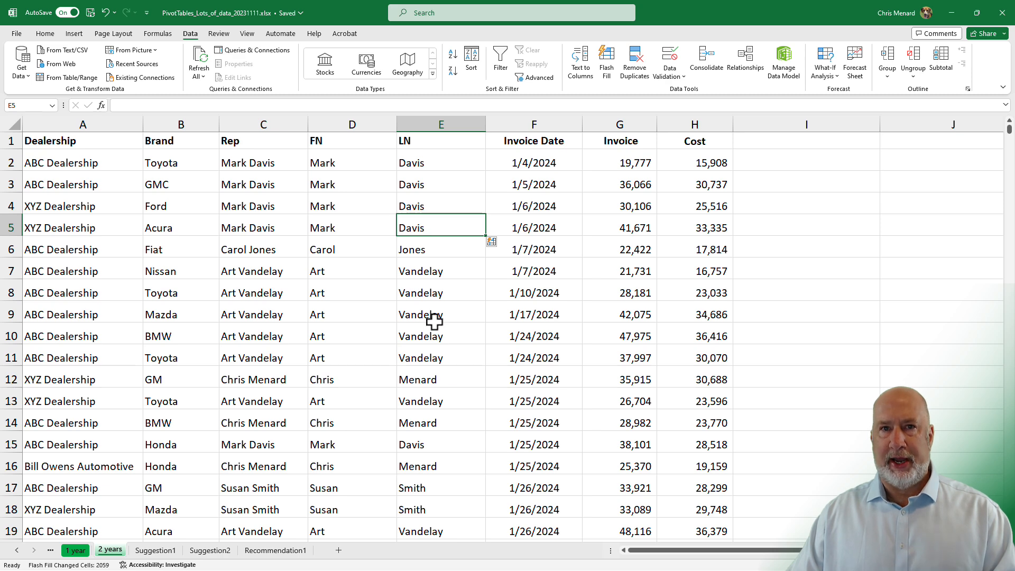
Replace the rep's full name in C5 with the full name of the rep in C6.
left_click(258, 229)
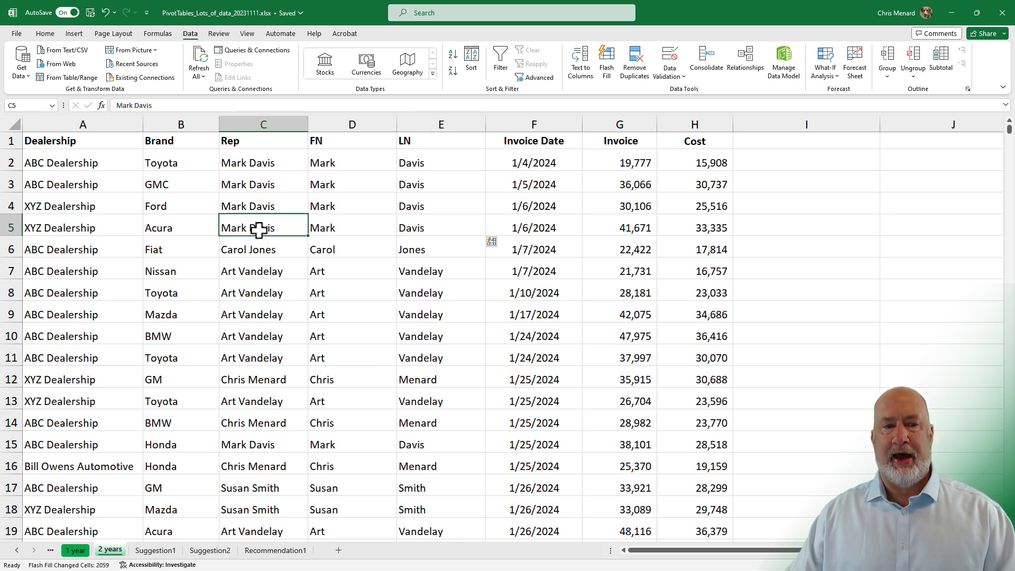
type("Ca")
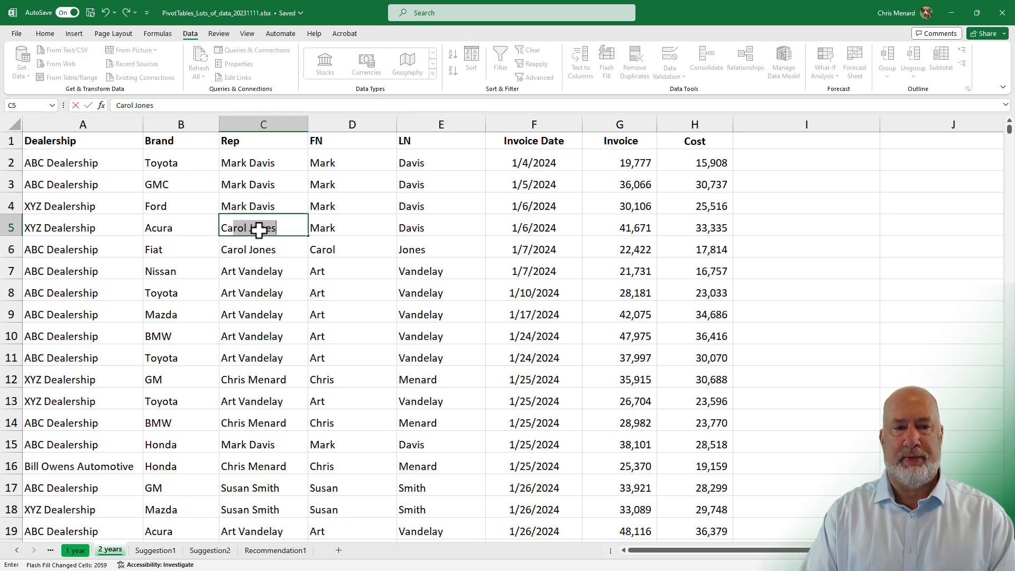
type("r")
key("Tab")
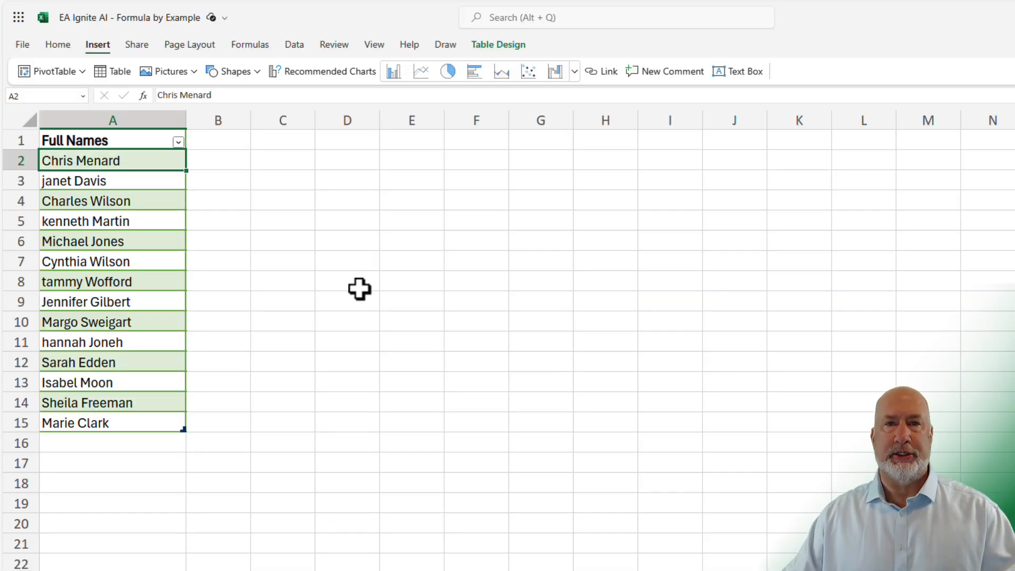
In the Formula by Example workbook, widen column B and add the headers FN in B1 and LN in C1.
left_click(227, 141)
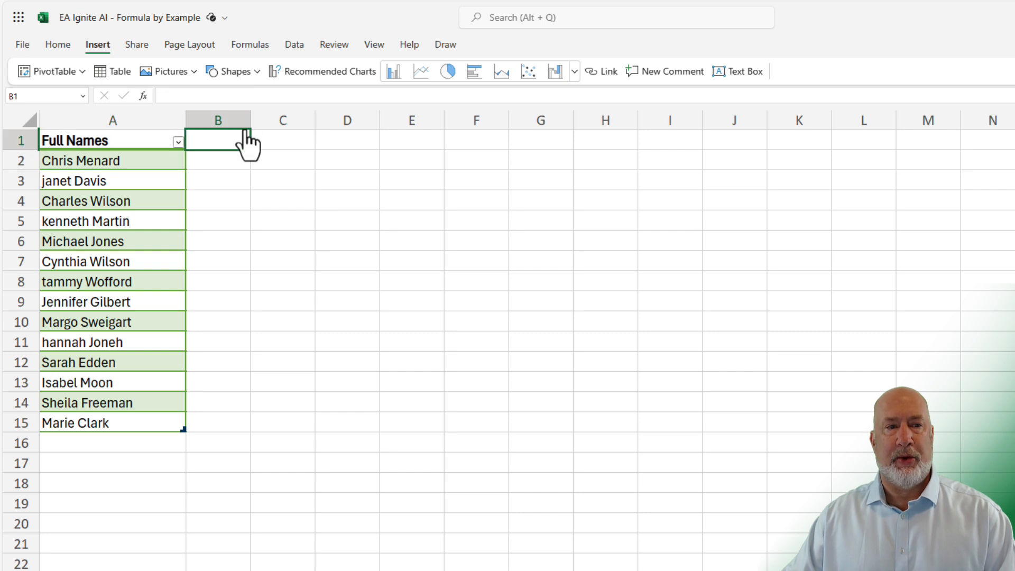
left_click_drag(252, 123, 292, 127)
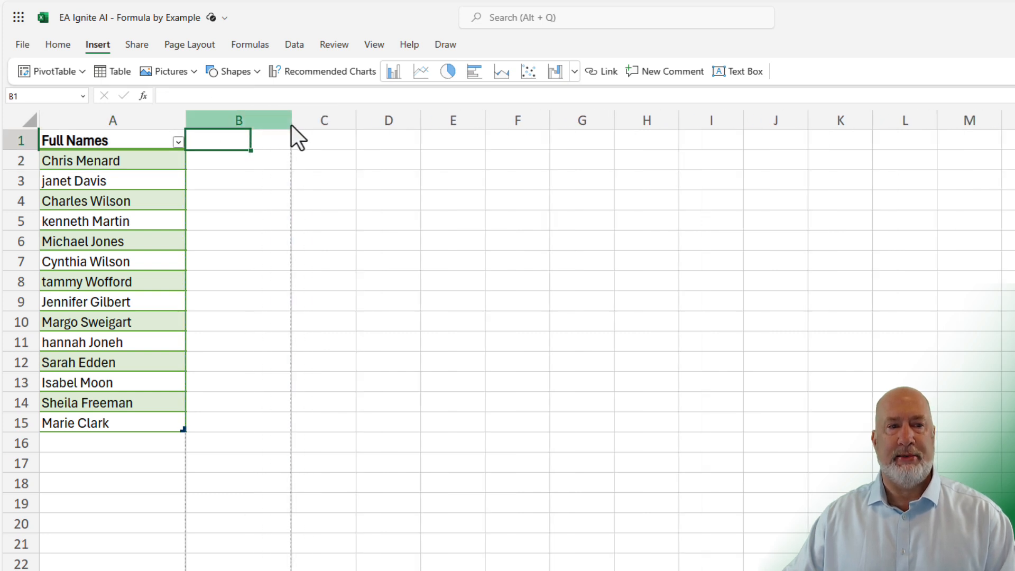
type("FN")
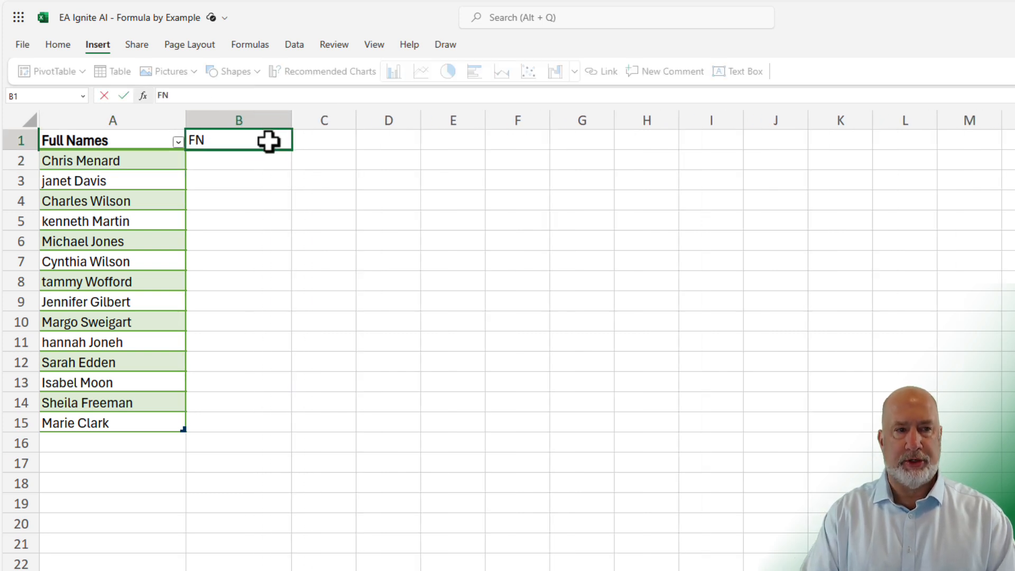
key("Tab")
type("LN")
key("Return")
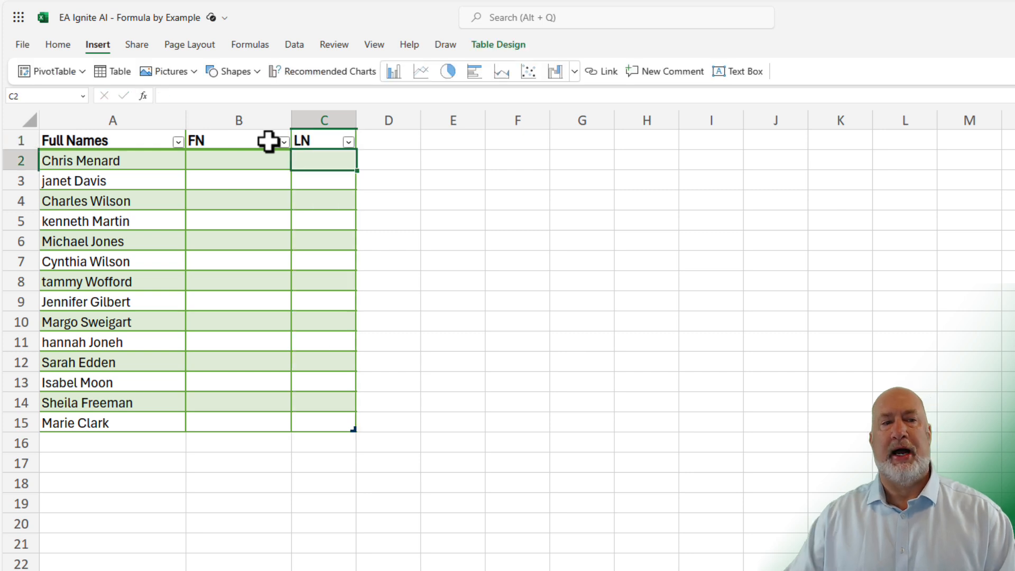
Enter the capitalised first names for rows 2 and 3 in the FN column and apply the suggested formula to B2:B15 after viewing it.
left_click(177, 163)
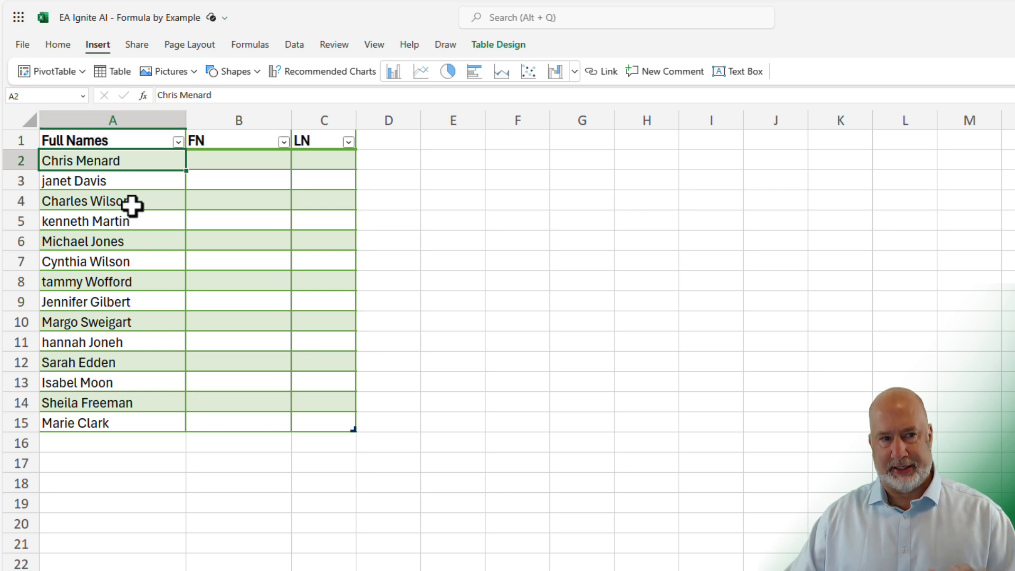
left_click(212, 163)
type("Chris")
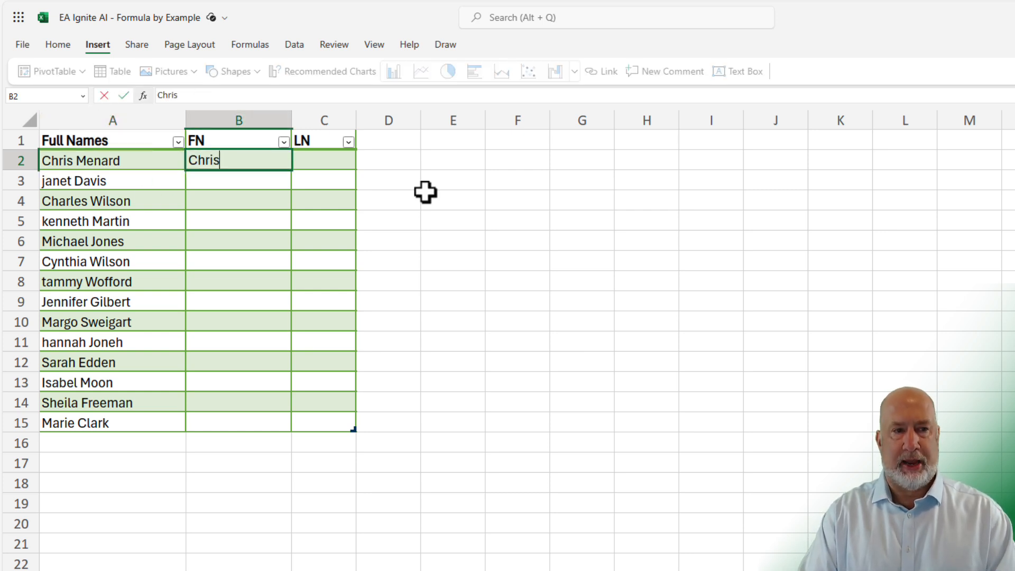
key("Return")
type("Janet")
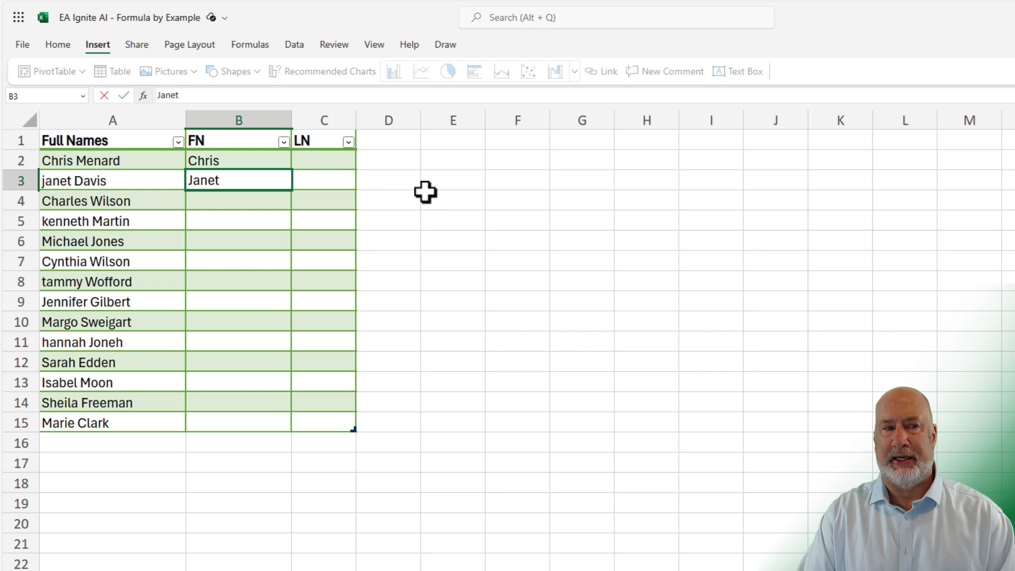
key("Return")
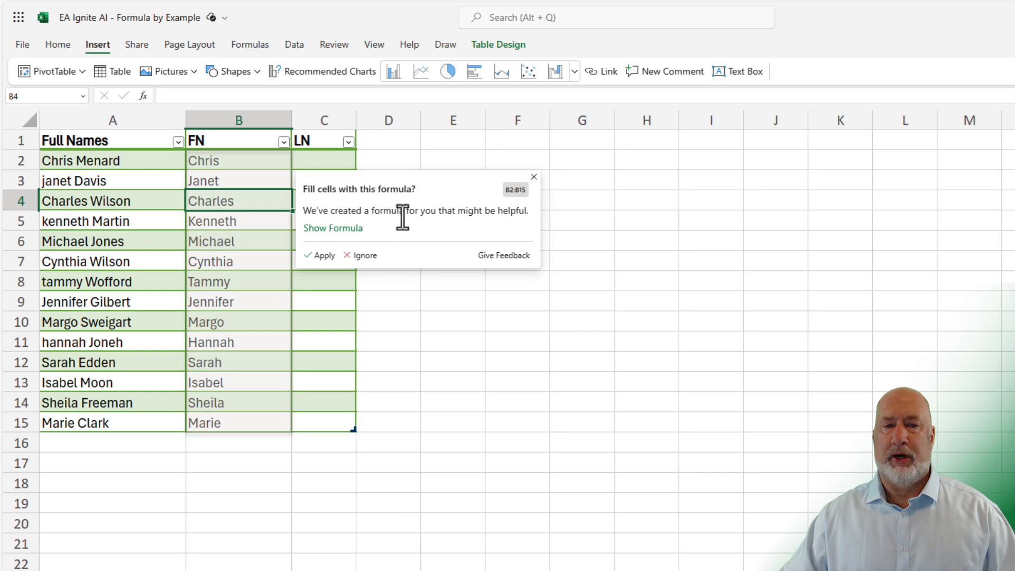
left_click(348, 232)
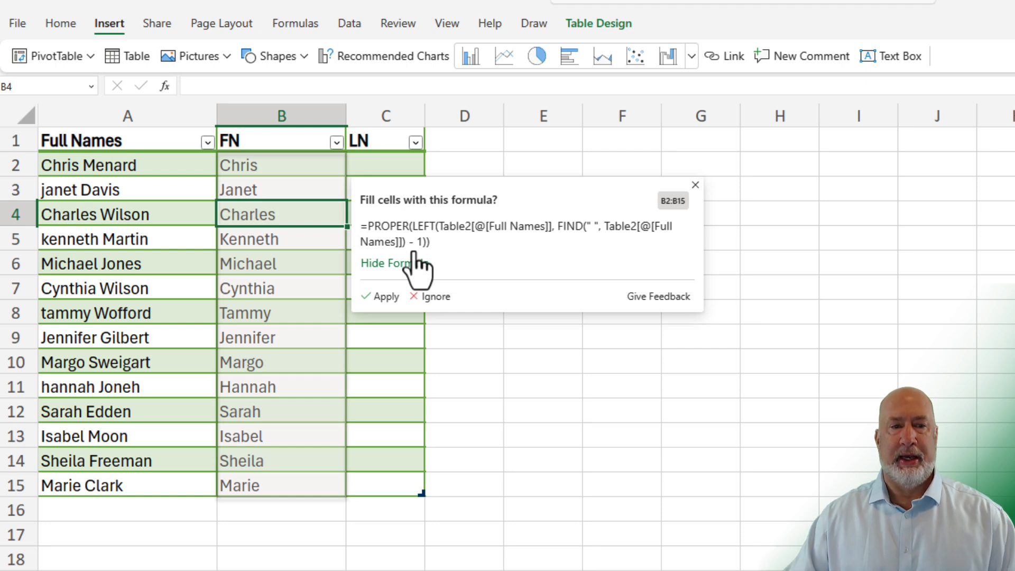
left_click(386, 298)
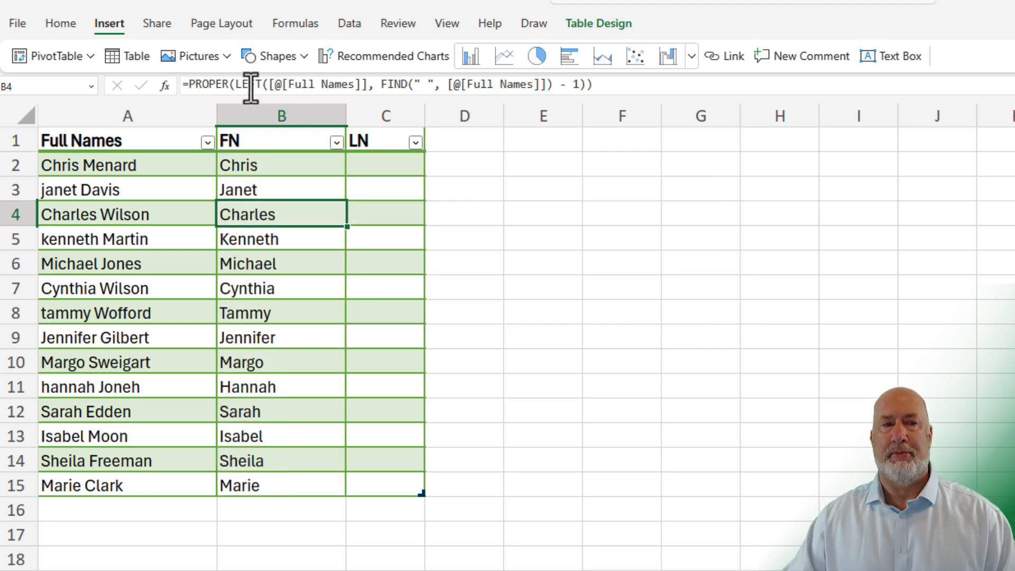
Add a new row to the table by entering another person's full name in A16.
left_click(155, 517)
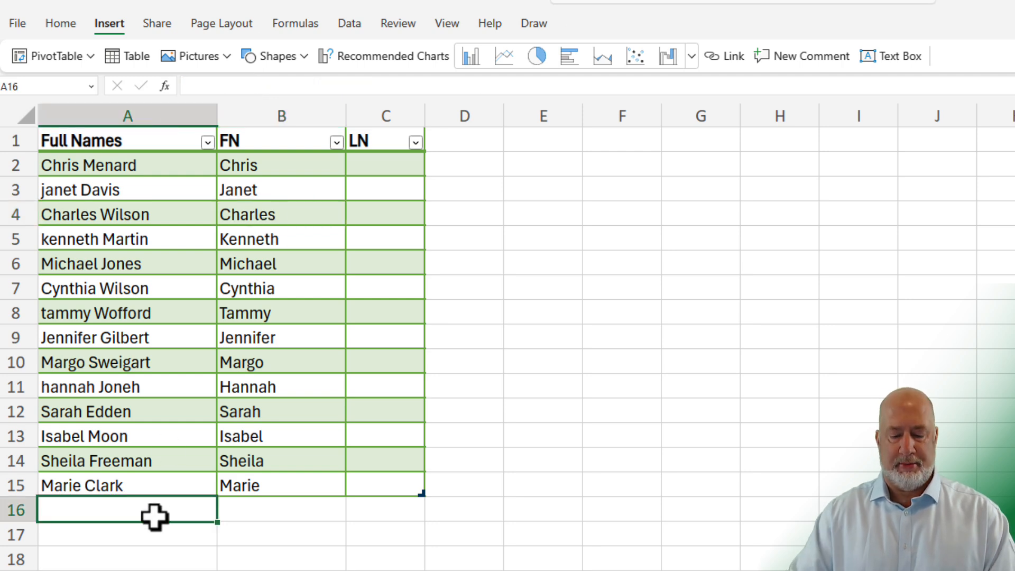
type("Tom Smith")
key("Tab")
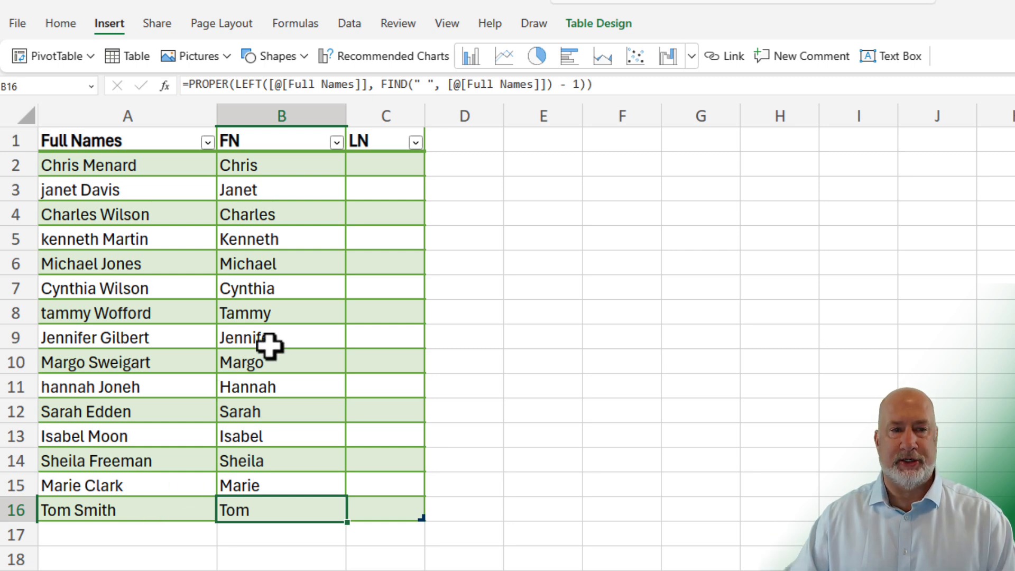
Enter the last names for rows 2 and 3 in the LN column and apply the suggested formula to C2:C16 after viewing it.
left_click(405, 171)
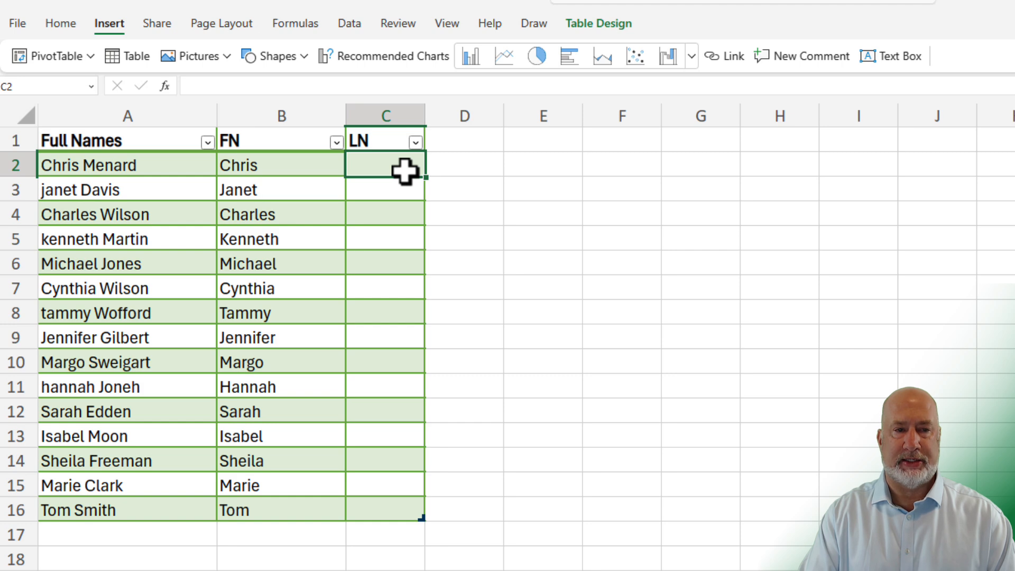
type("Menard")
key("Return")
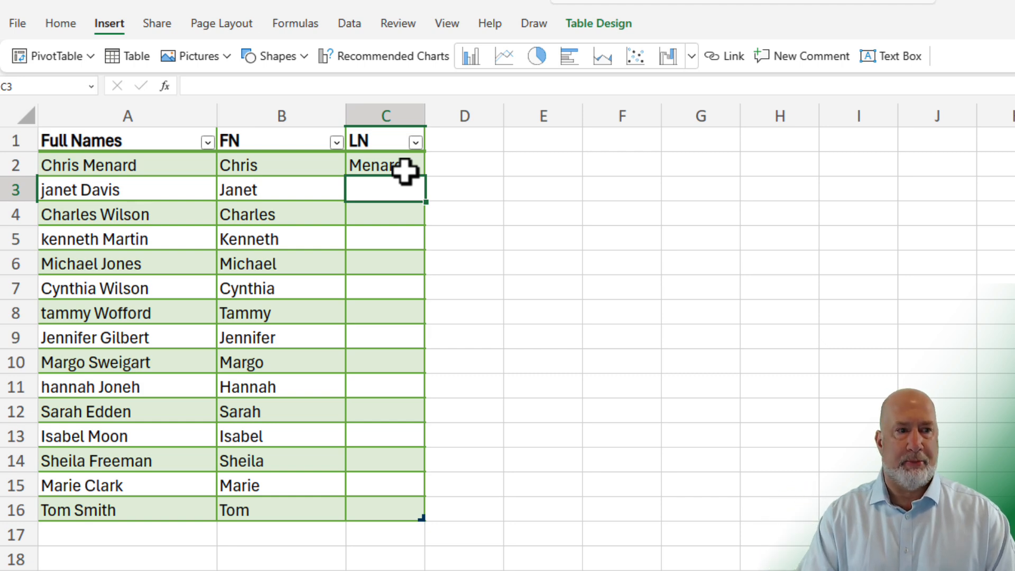
type("Davis")
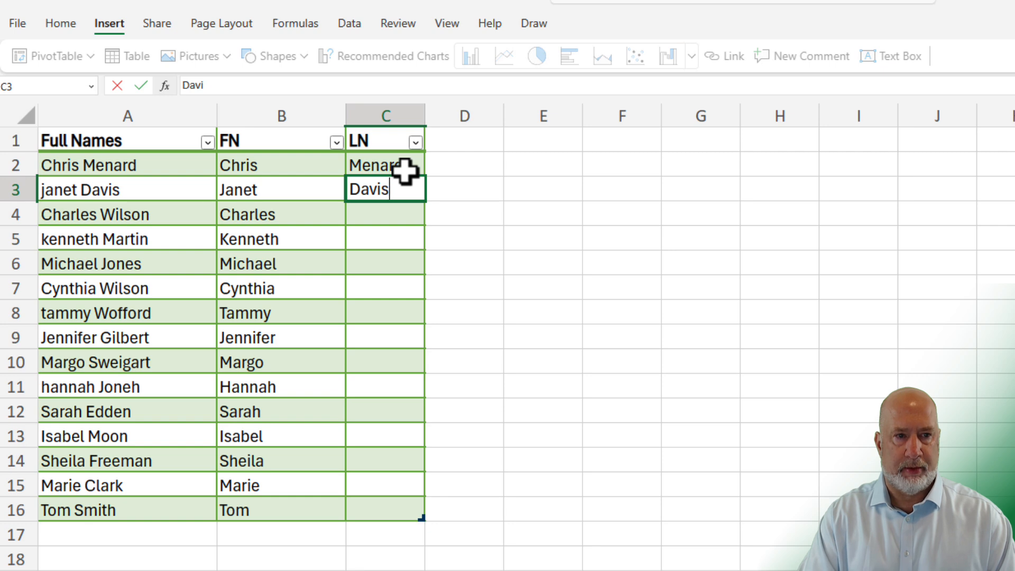
key("Return")
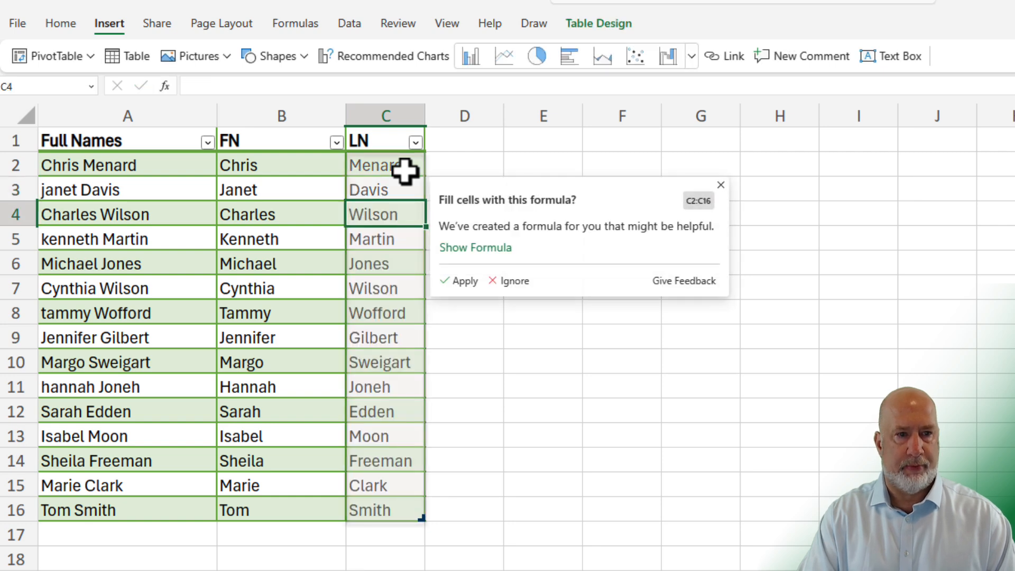
left_click(476, 249)
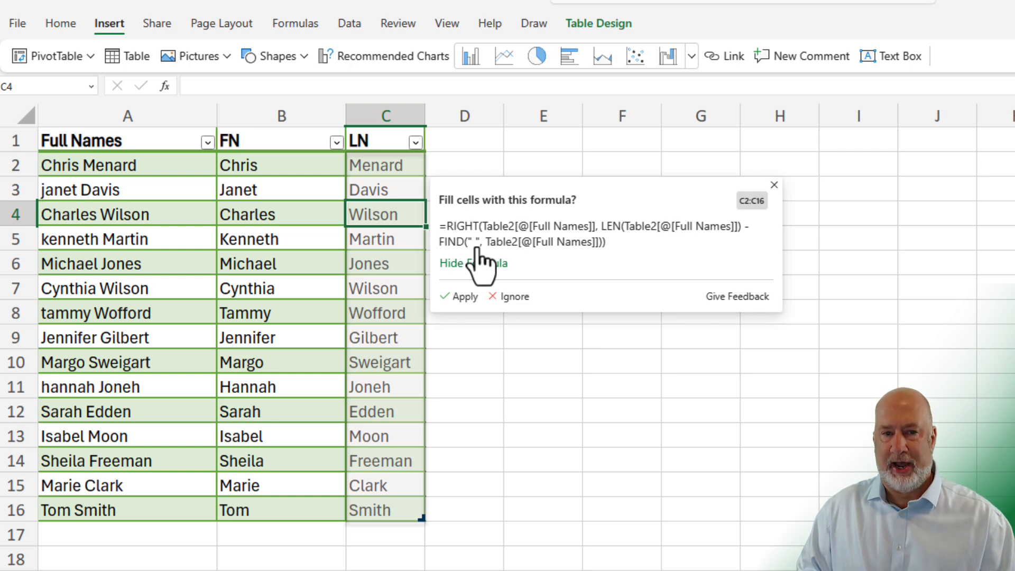
left_click(462, 303)
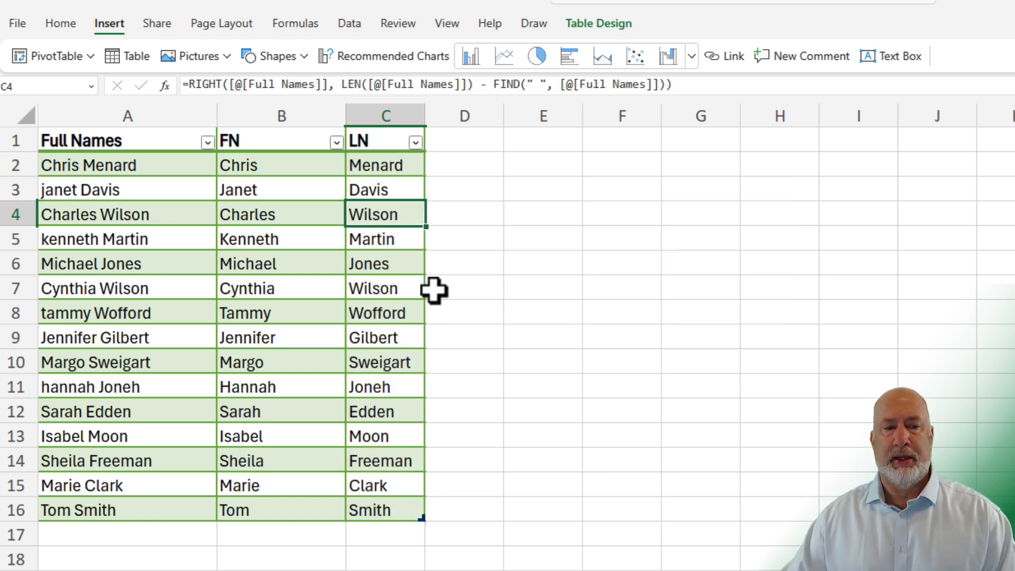
left_click(397, 239)
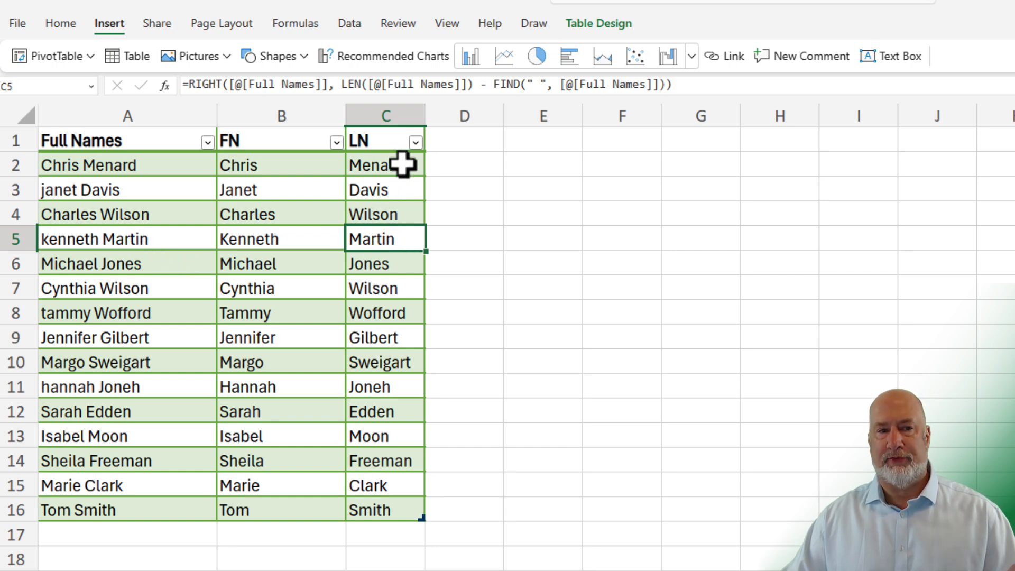
Widen column C and change the last name's initial in A7 to lowercase.
left_click_drag(425, 115, 458, 116)
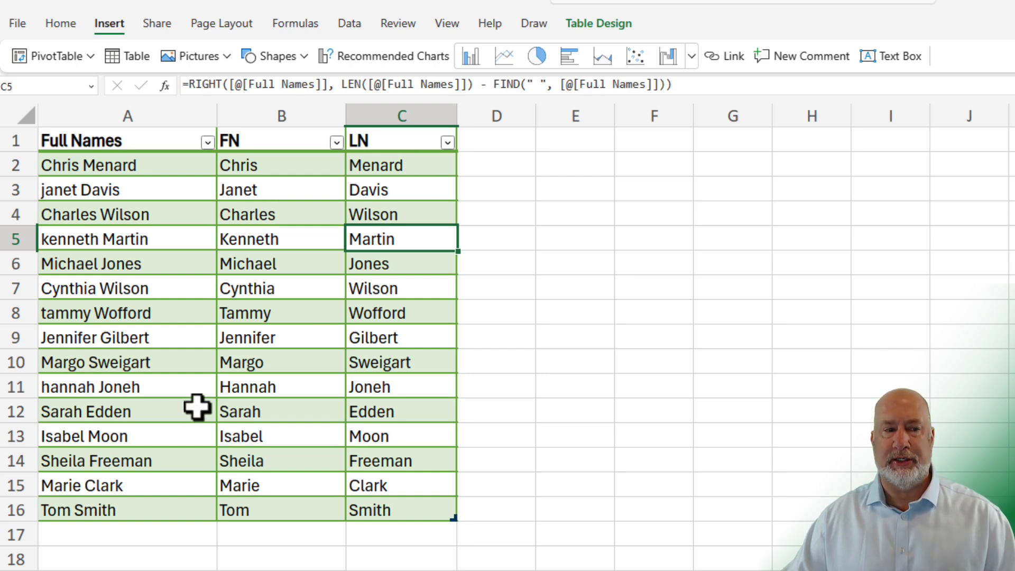
double_click(141, 288)
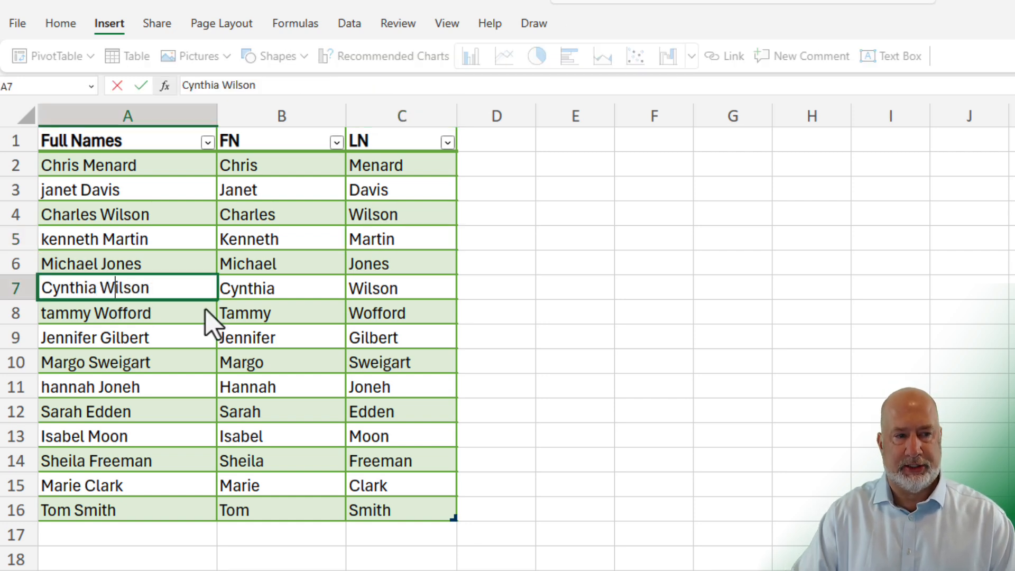
key("BackSpace")
type("w")
key("Return")
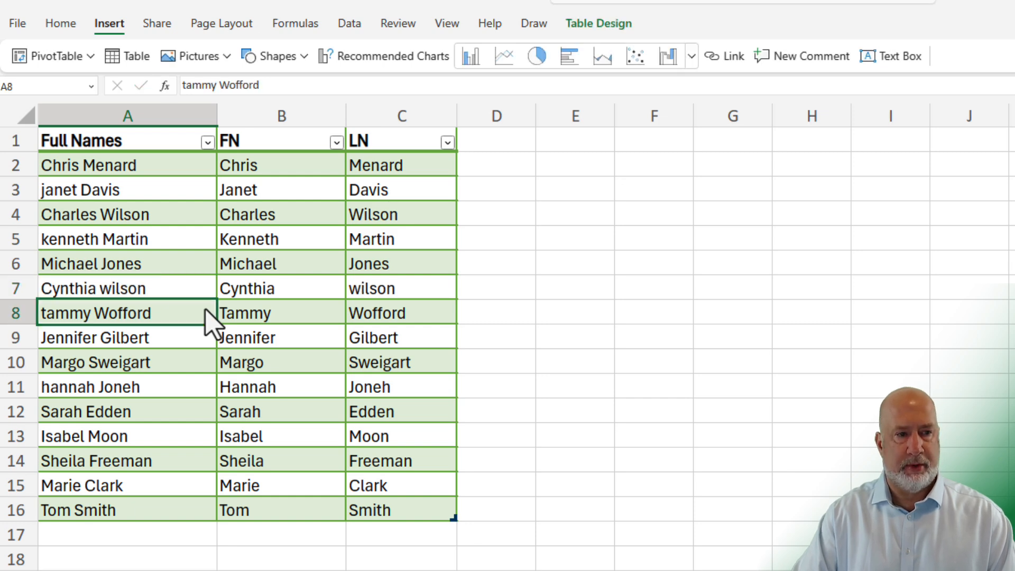
Change the last name's initial in A12 to lowercase in the Full Names column.
key("Down")
key("Down")
key("Down")
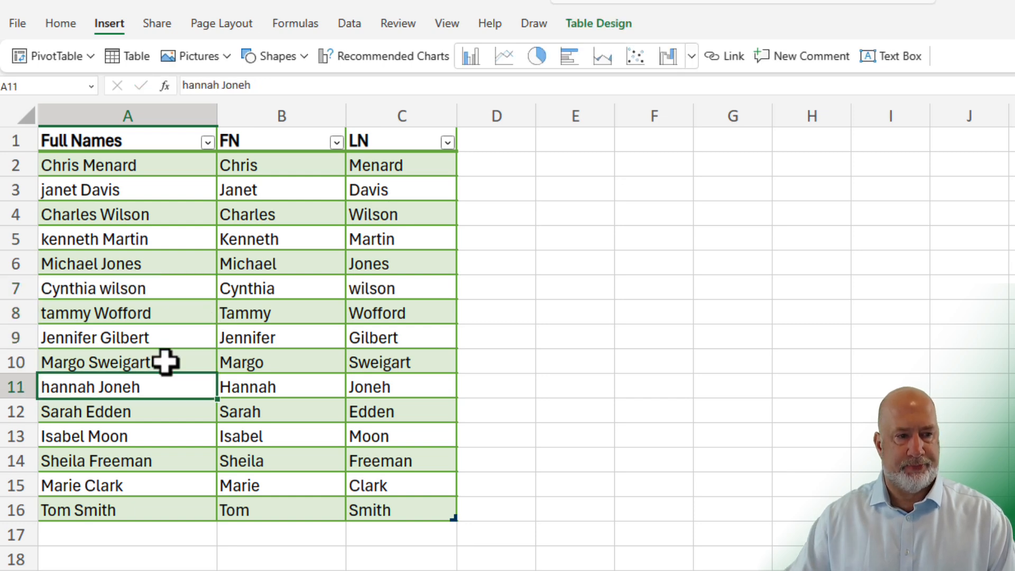
left_click(98, 413)
key("F2")
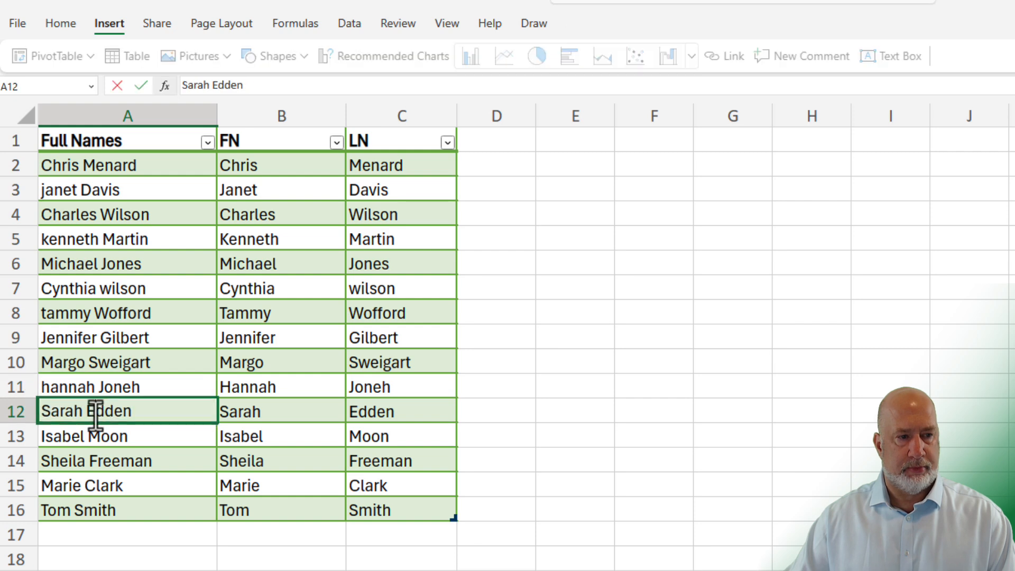
double_click(118, 413)
type("edden")
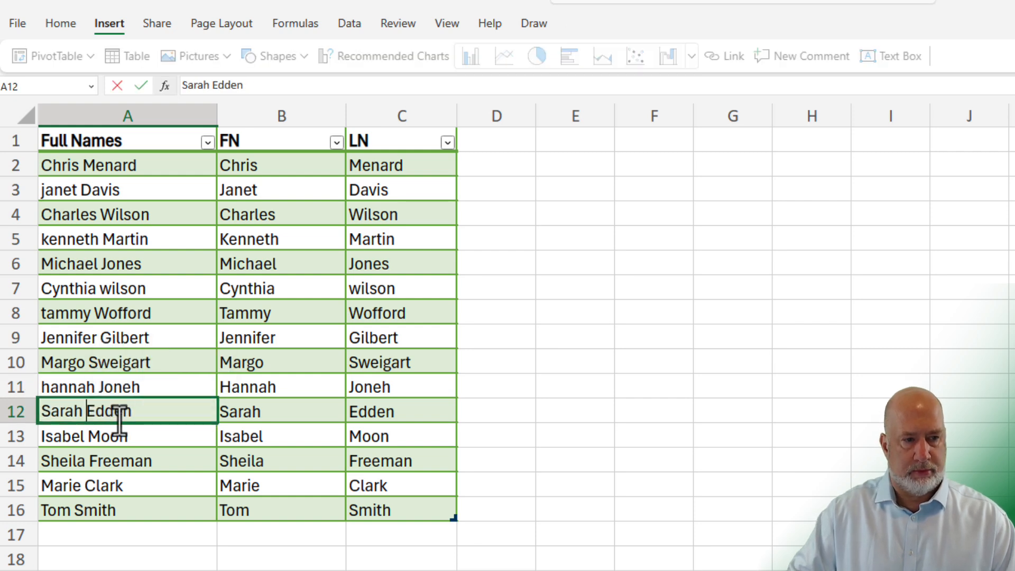
key("Return")
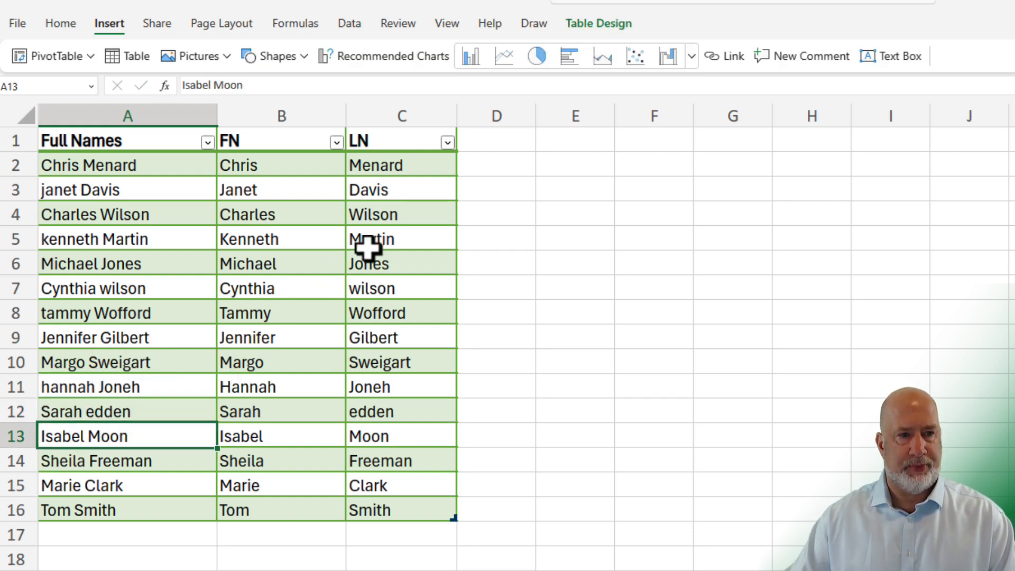
Overwrite the LN cells C7, C8 and C12 with properly capitalised last names as new examples.
left_click(380, 211)
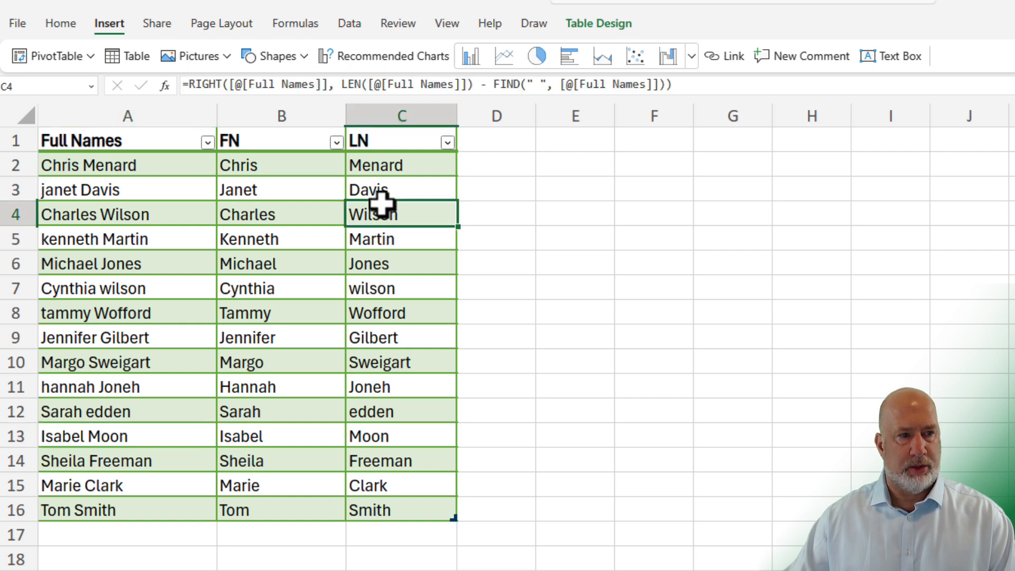
left_click(392, 288)
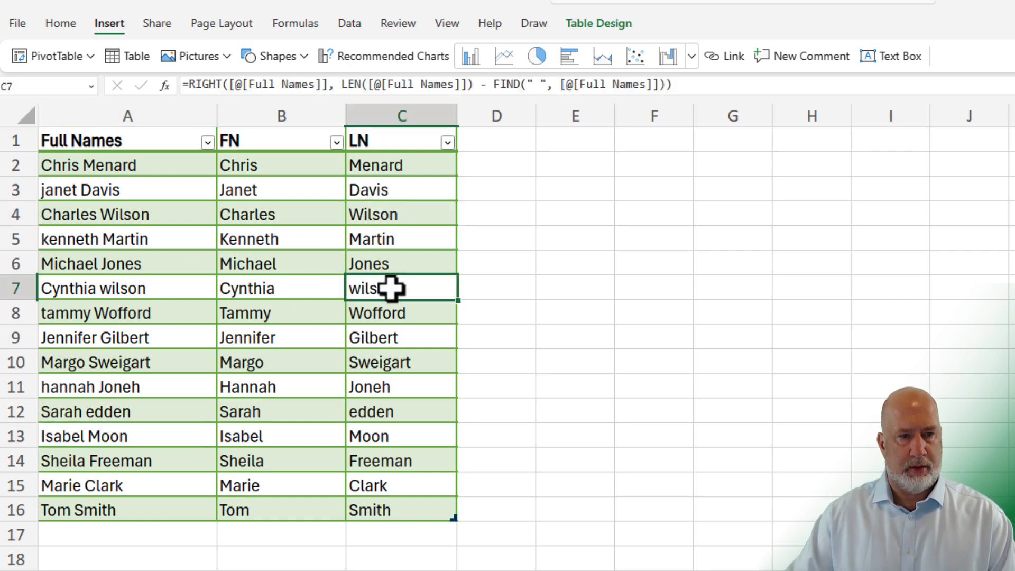
type("Wilson")
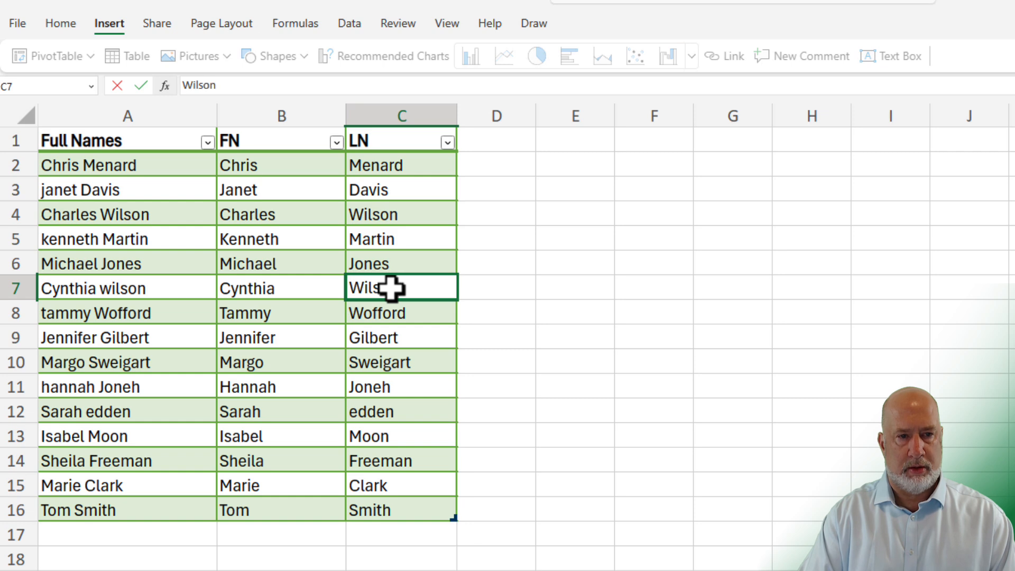
key("Return")
type("Wo")
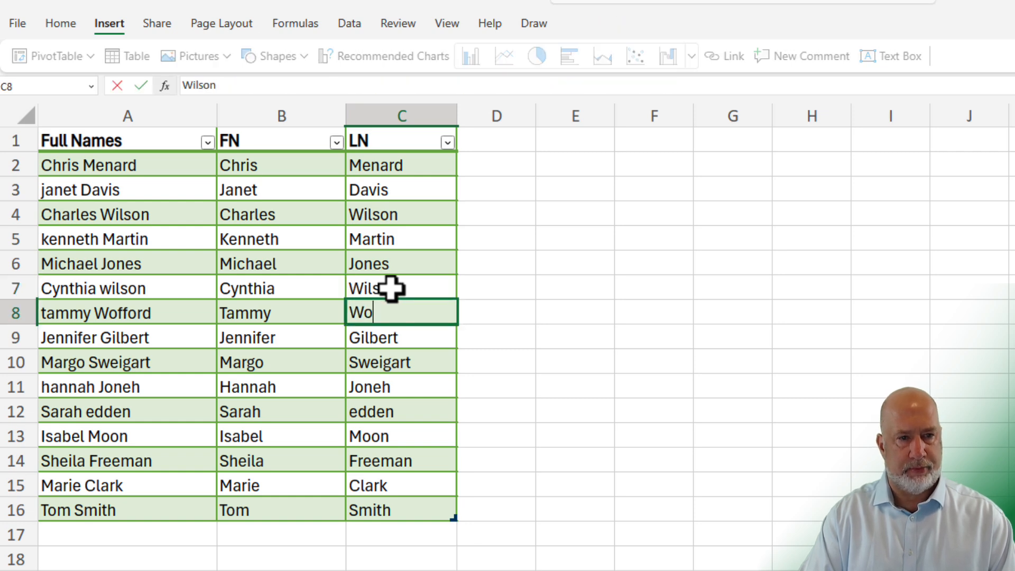
type("fford")
key("Return")
key("Return")
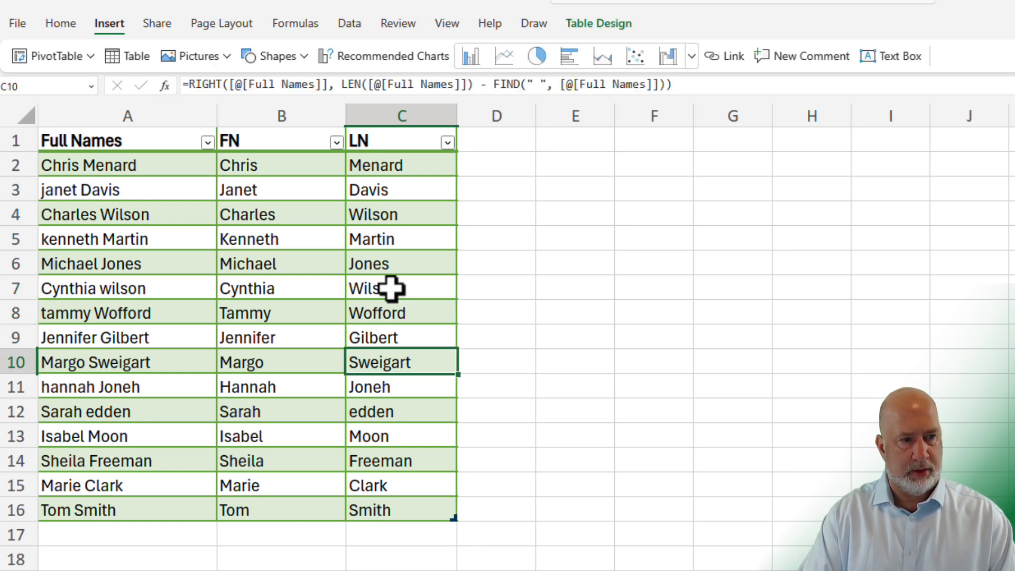
key("Return")
key("Return")
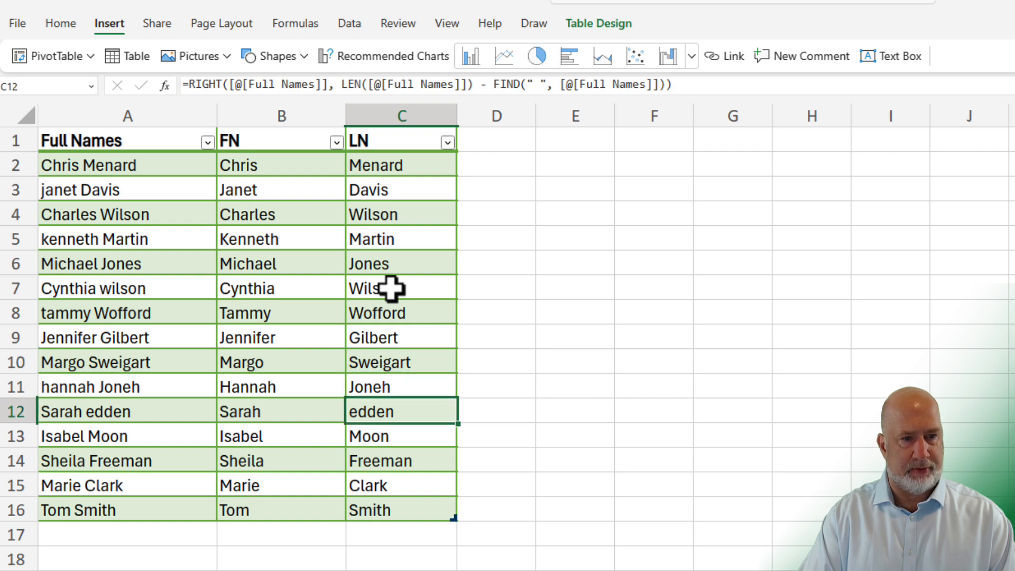
type("E")
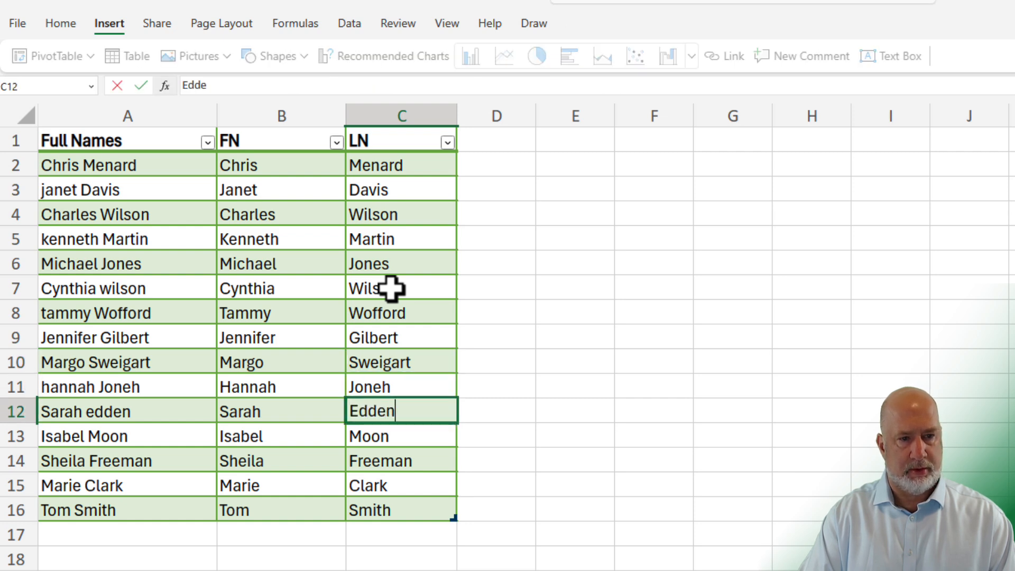
type("dden")
key("Return")
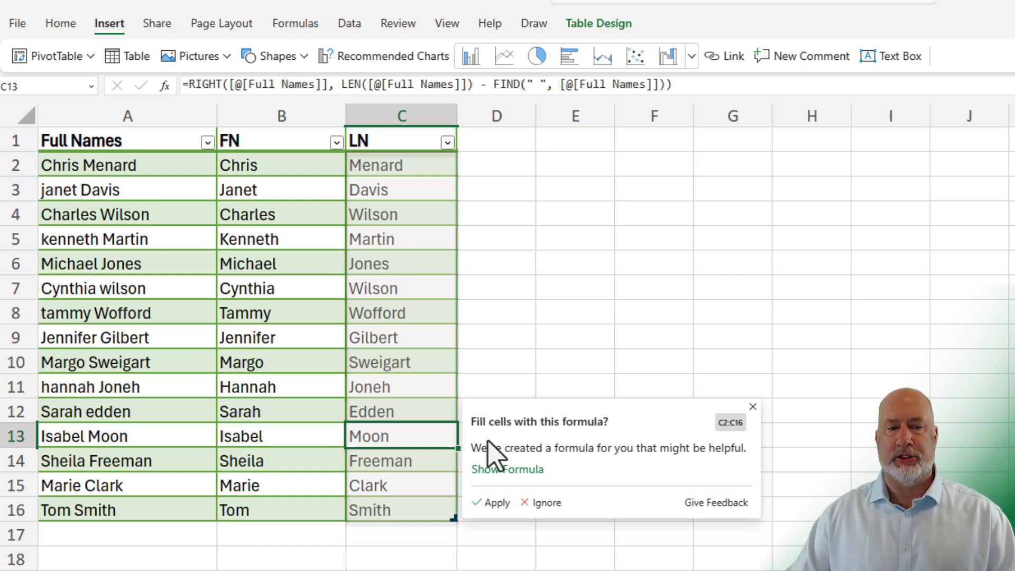
View the suggested PROPER formula for the LN column, apply it to C2:C16 and check it in C2.
left_click(504, 470)
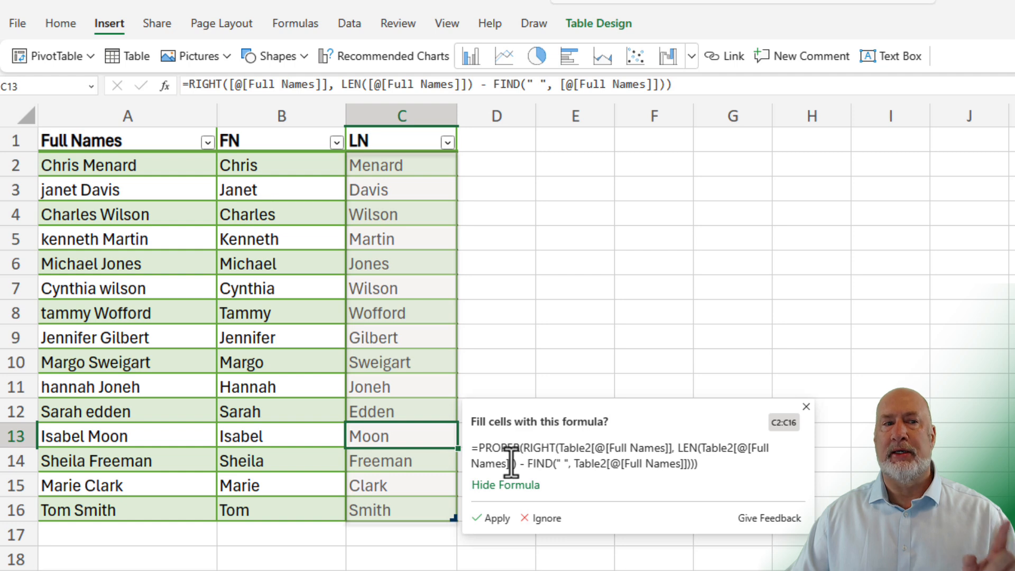
left_click(497, 519)
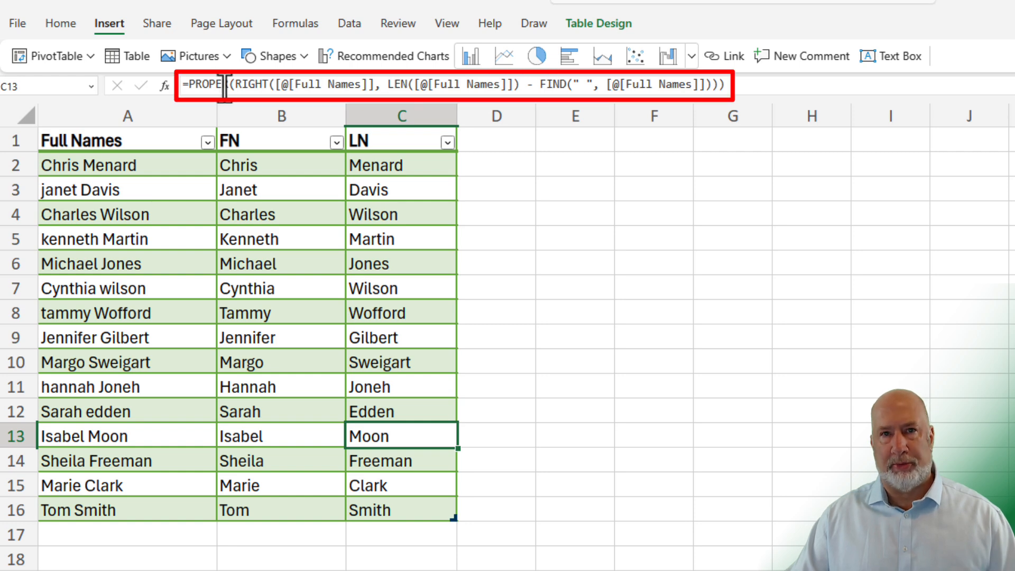
left_click(388, 170)
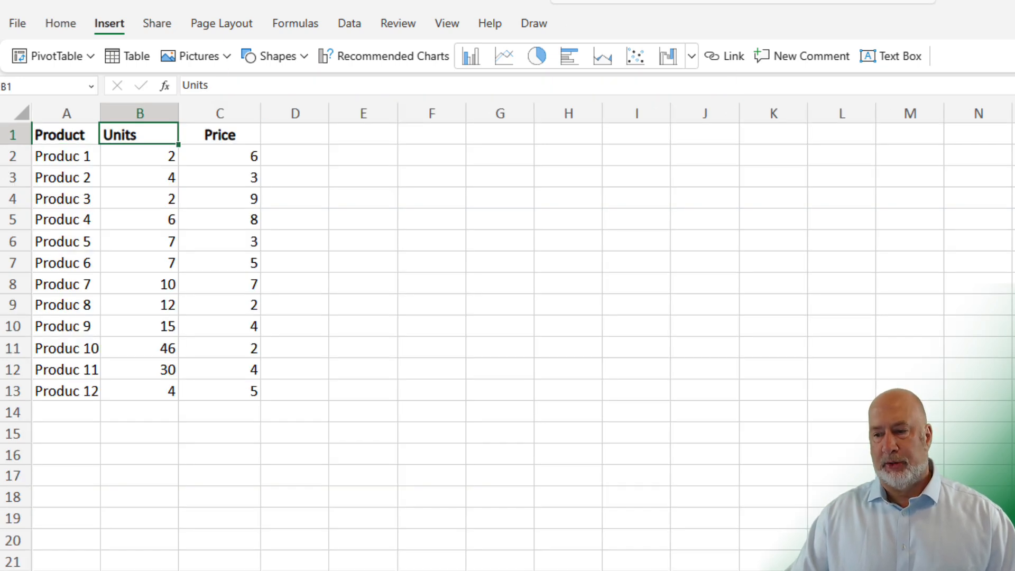
Convert the Product, Units and Price data in A1:C13 to a table with headers.
scroll(507, 337, "up", 2)
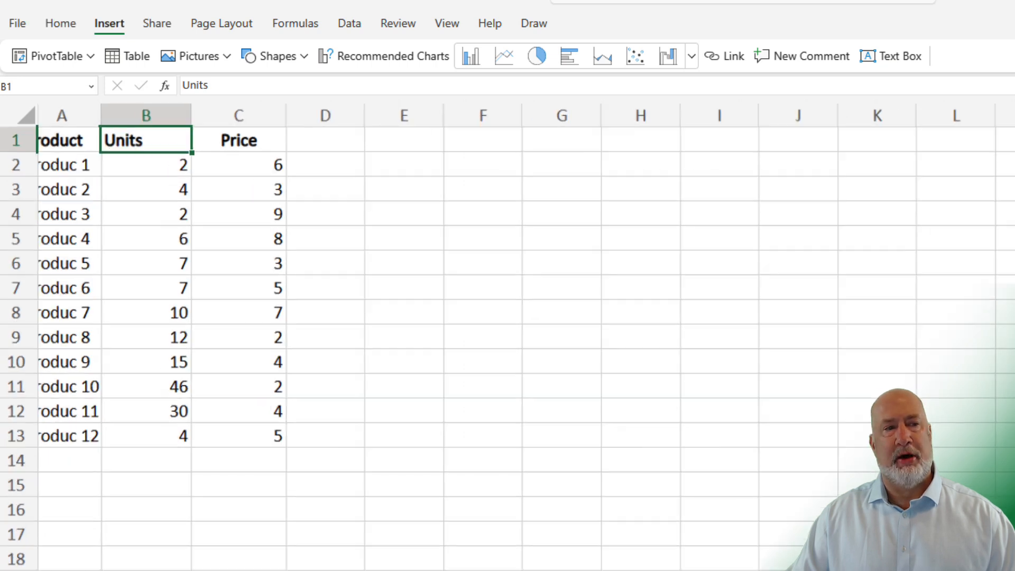
scroll(508, 336, "left", 1)
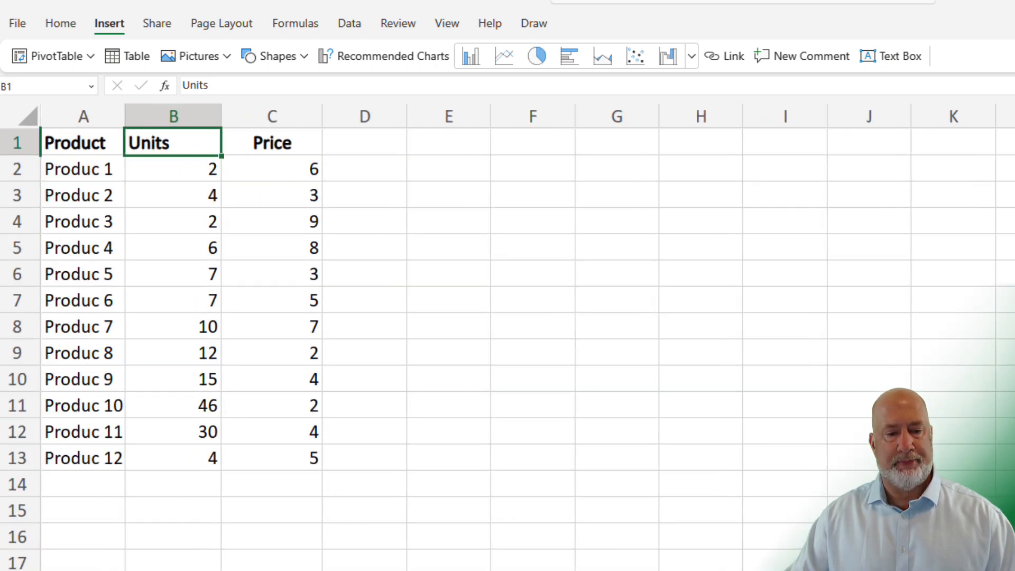
left_click(169, 172)
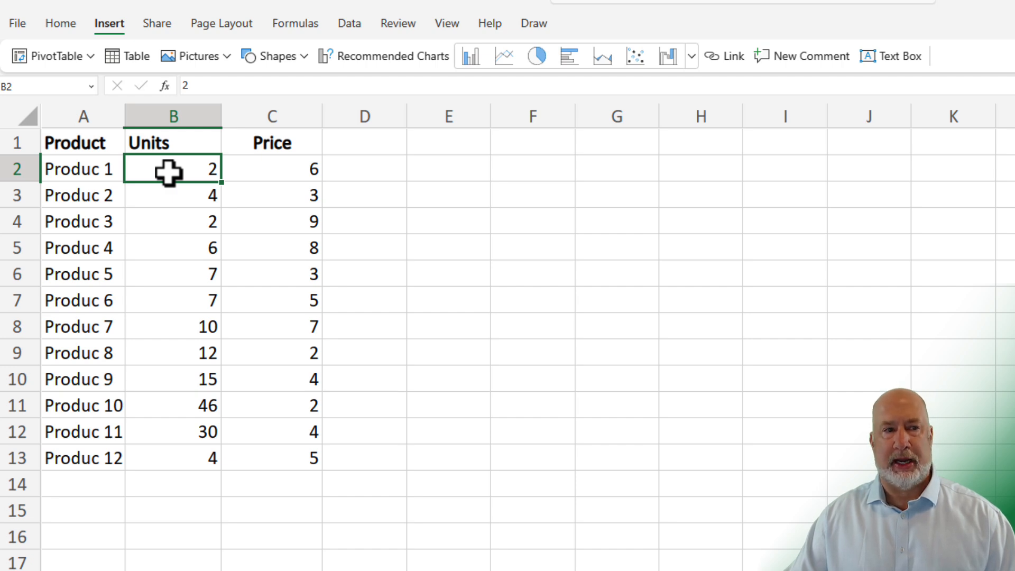
left_click(130, 58)
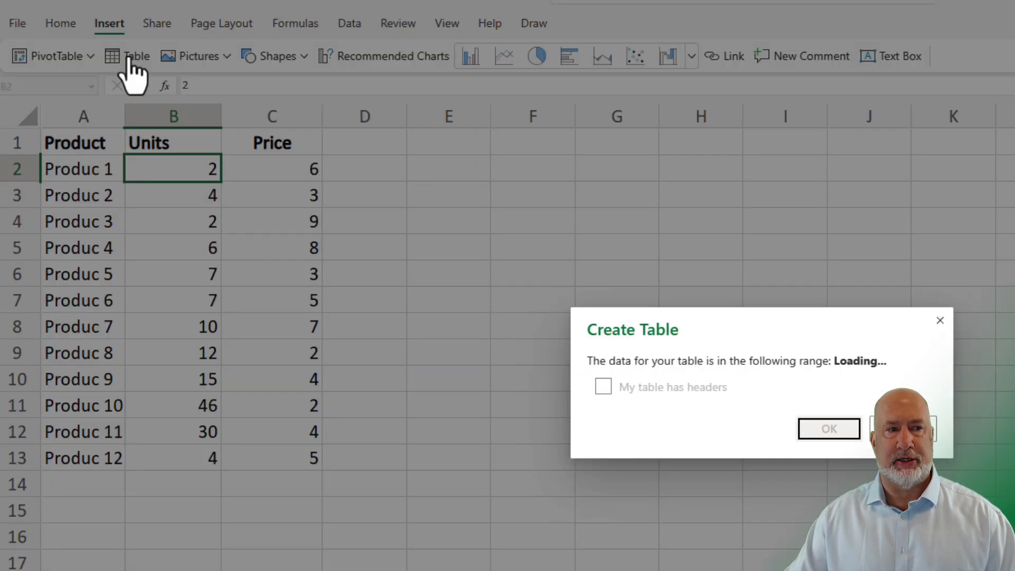
left_click(837, 429)
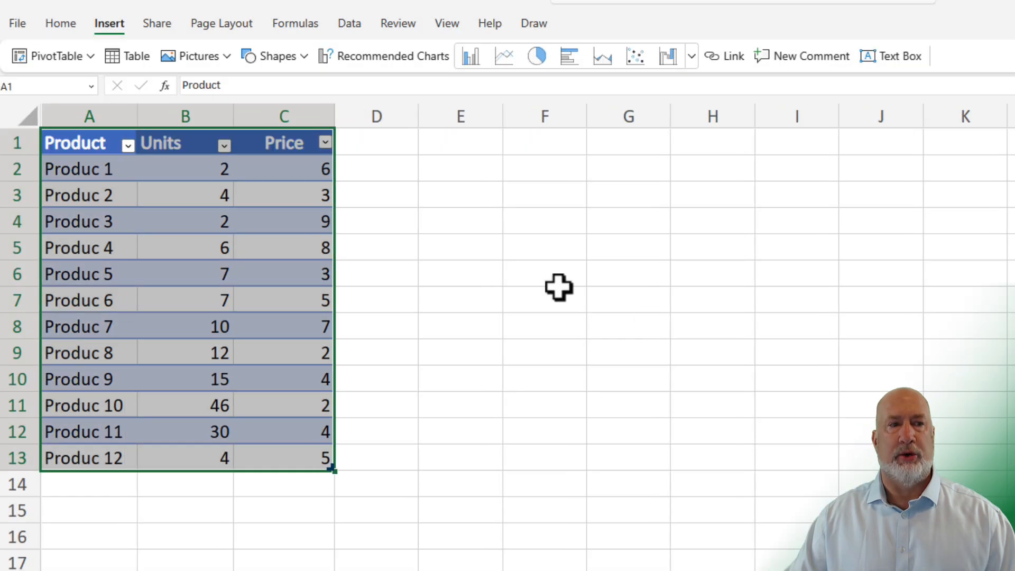
Apply the light green banded style to the product table.
left_click(611, 24)
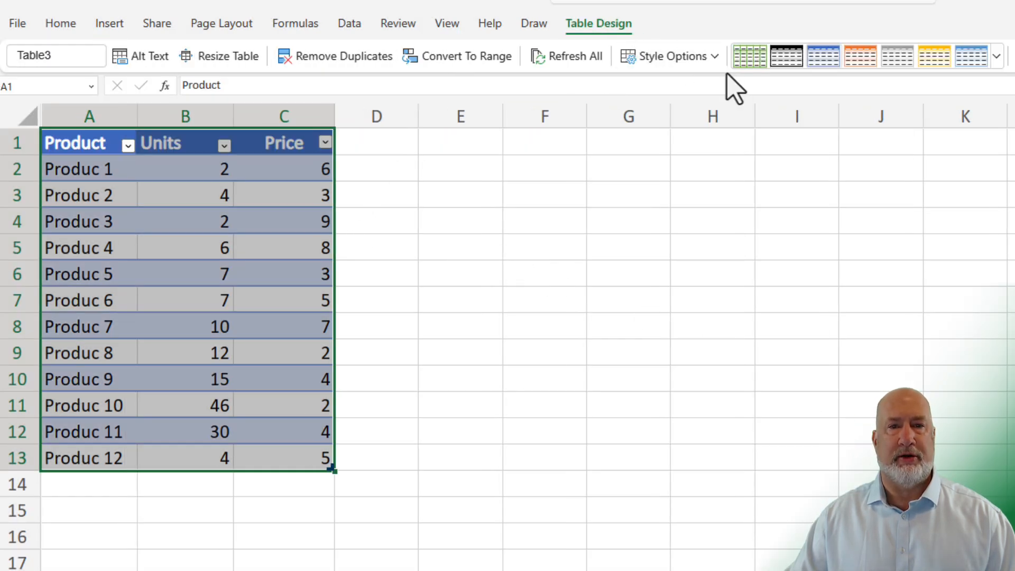
left_click(752, 59)
left_click(296, 172)
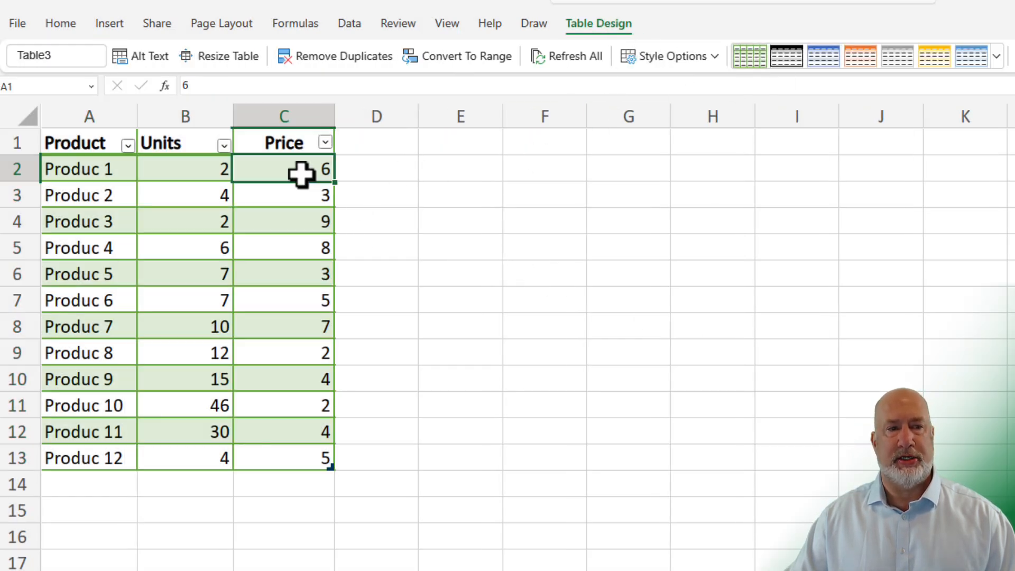
Widen column D and add the header TOTAL in D1 as a new table column.
left_click(381, 141)
left_click_drag(419, 115, 534, 122)
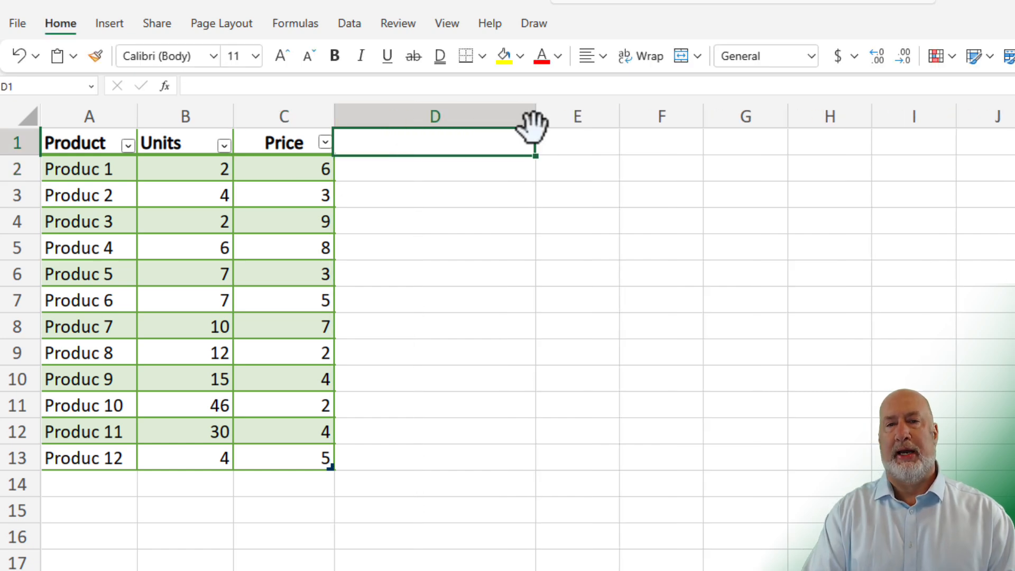
type("TOTL")
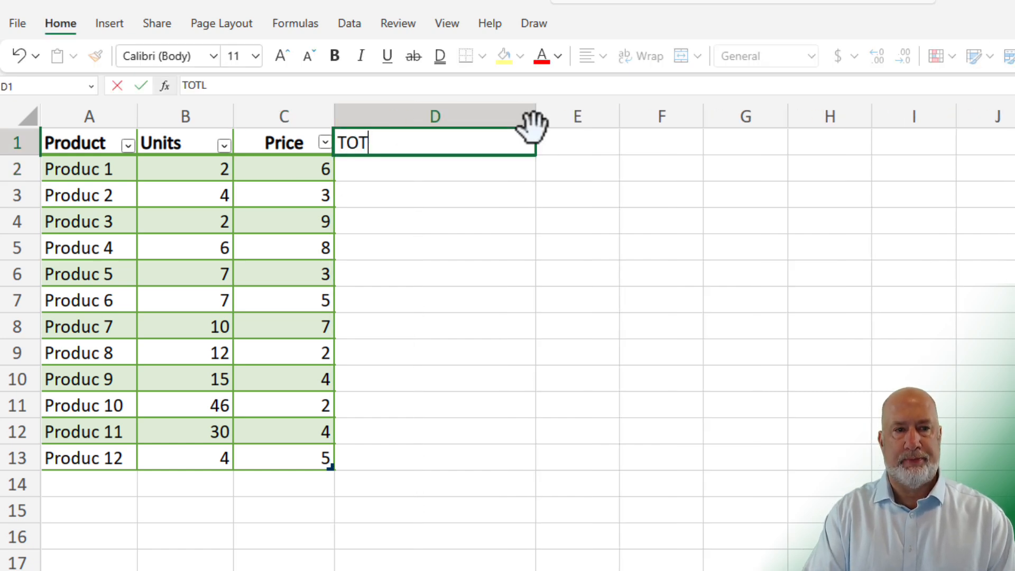
type("L")
key("Return")
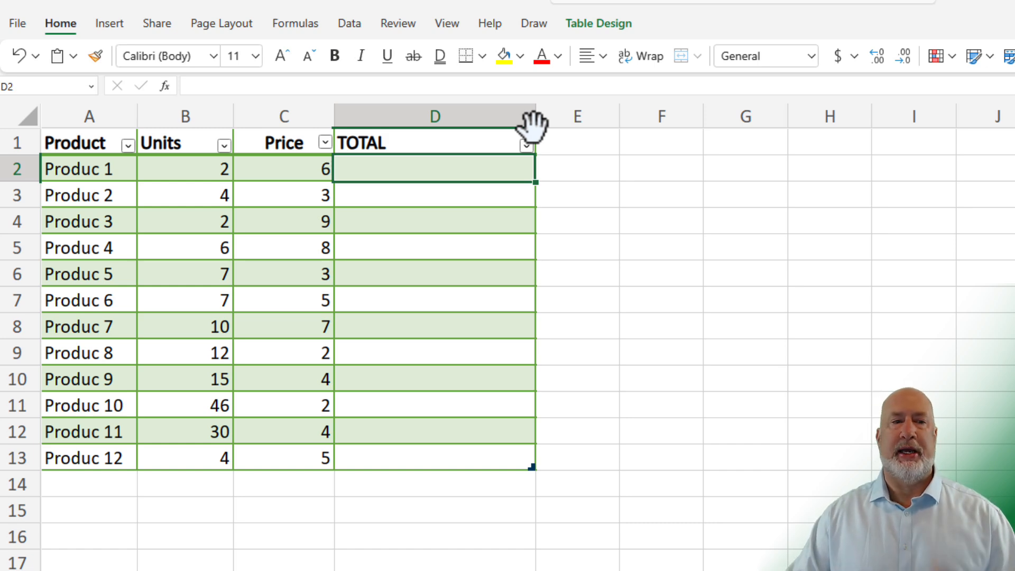
Enter the example totals 12, 12 and 18 in D2:D4 and apply the suggested formula to D2:D13 after viewing it.
type("12")
key("Return")
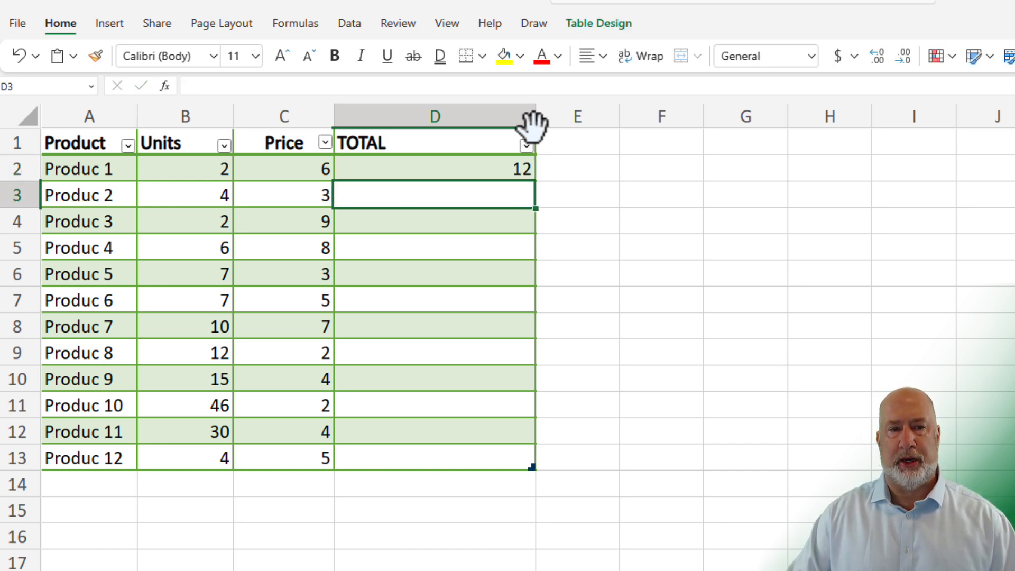
type("12")
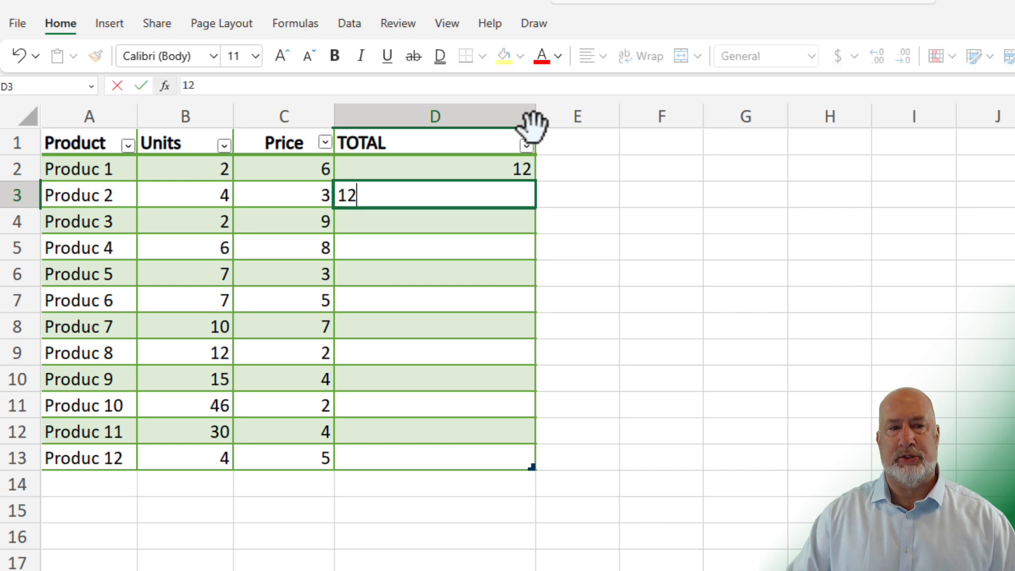
key("Return")
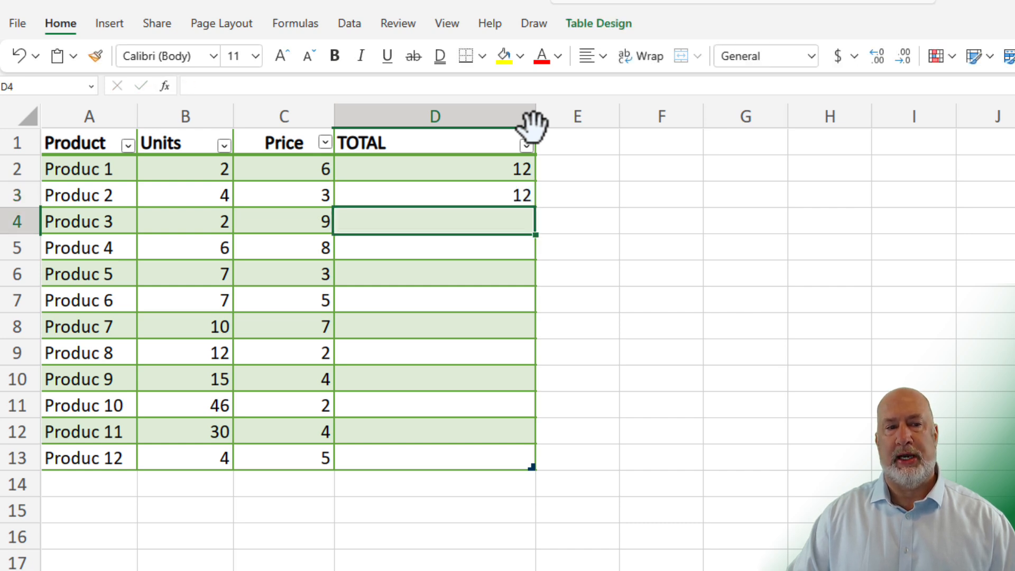
type("18")
key("Return")
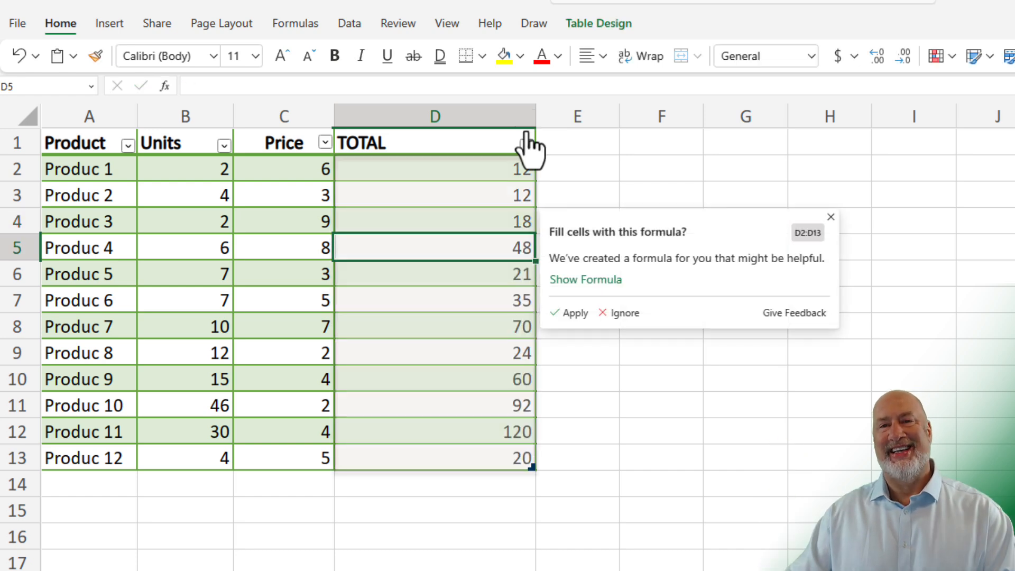
left_click(584, 280)
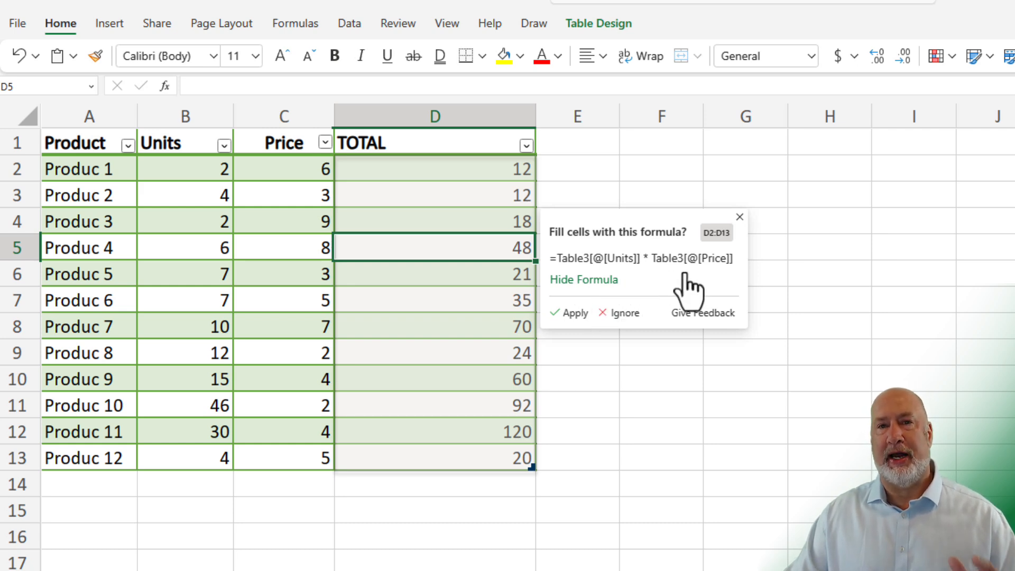
left_click(572, 314)
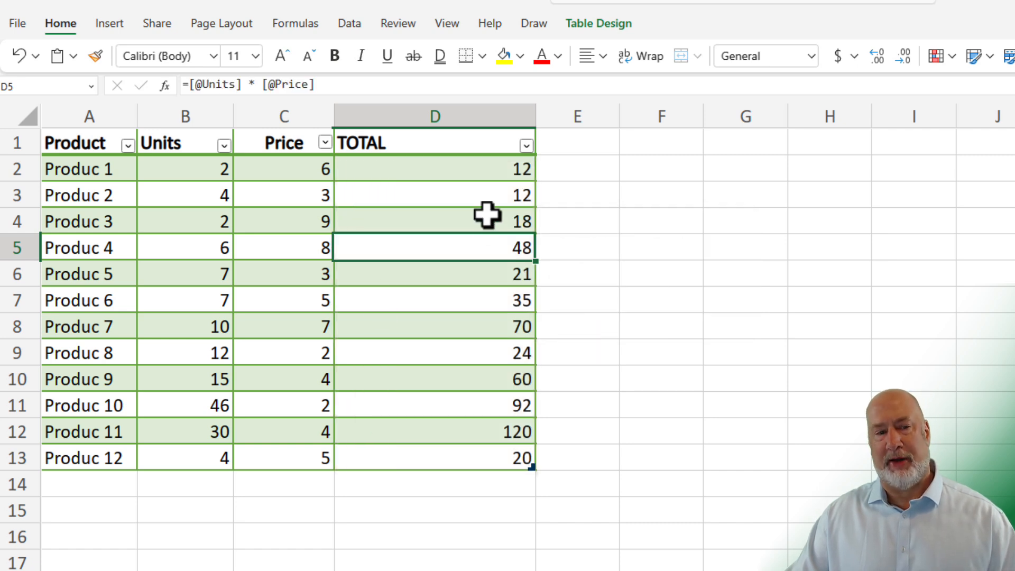
Add a product row in row 14 with the name Produc 134, 15 units and a price of 10.
left_click(107, 485)
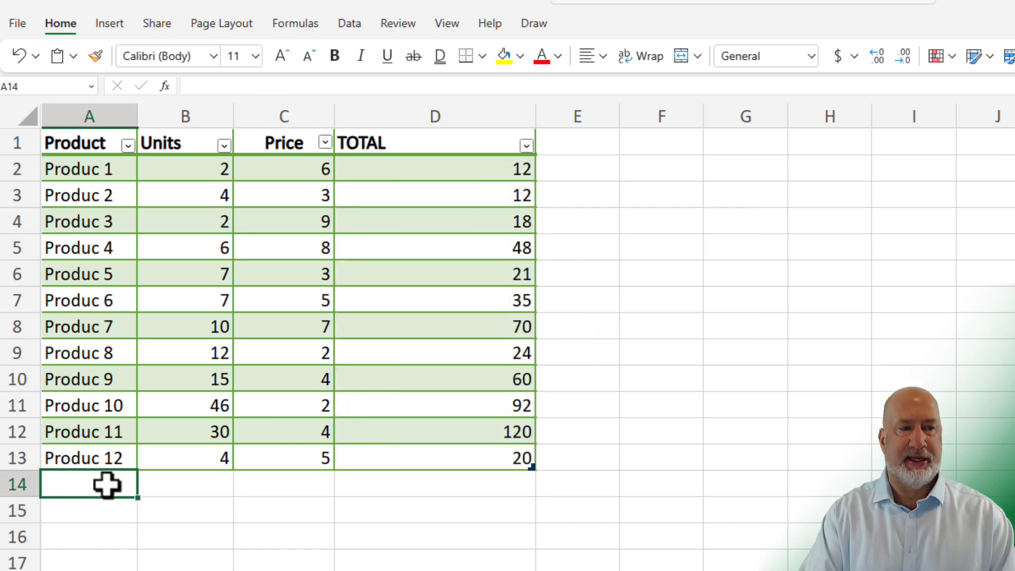
type("Prod")
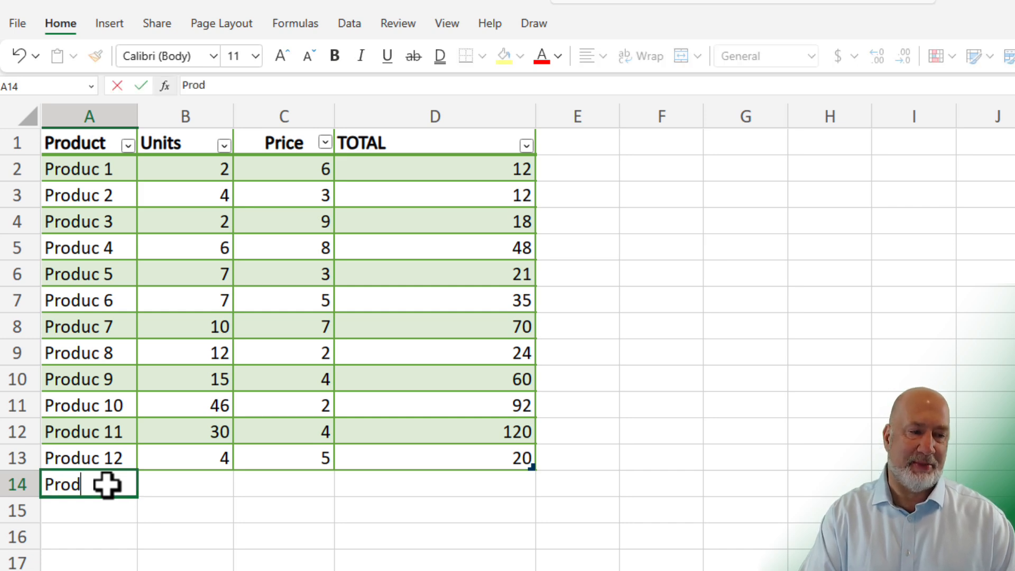
type("uc 134")
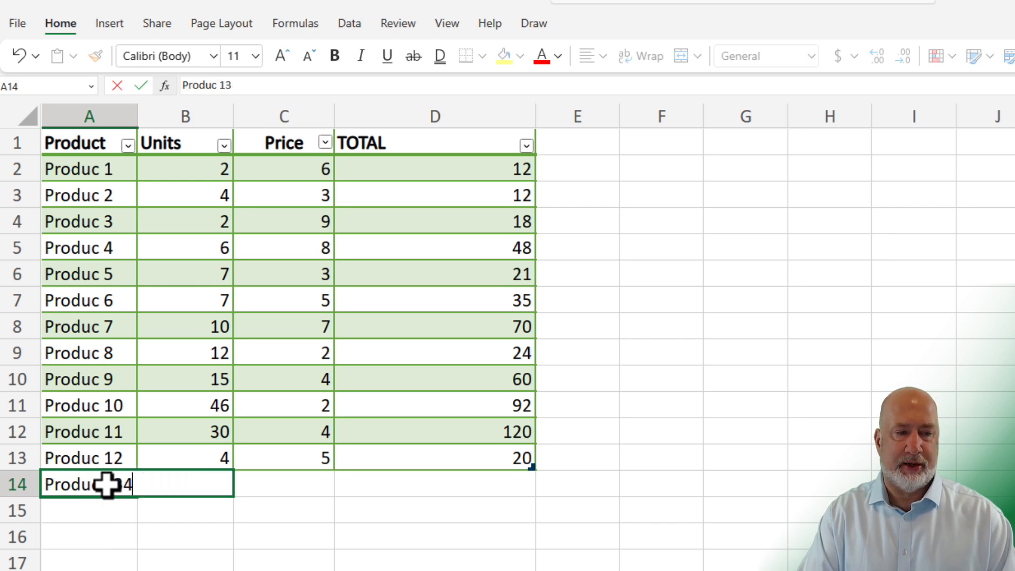
type("34")
key("Tab")
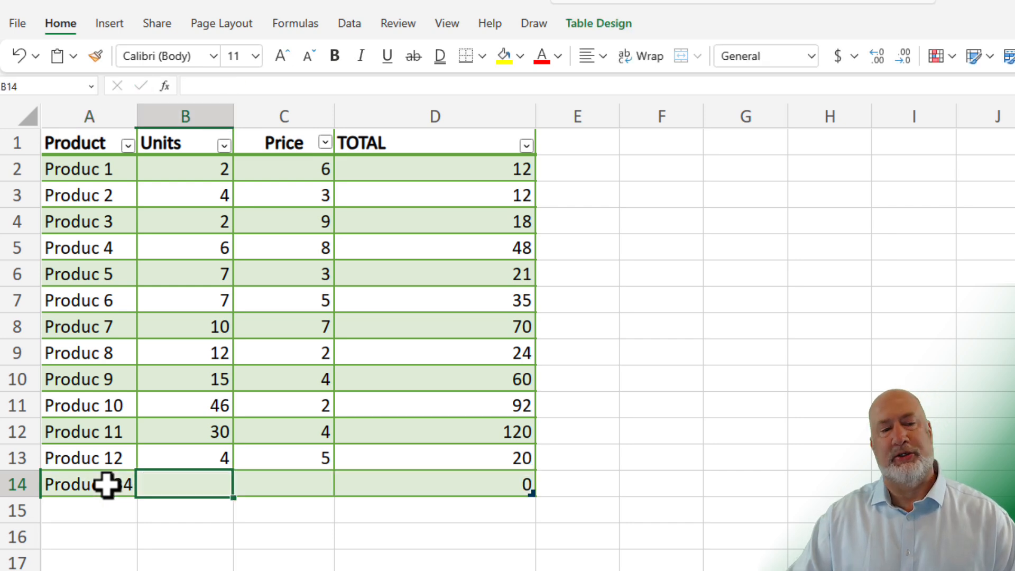
type("15")
key("Tab")
type("10")
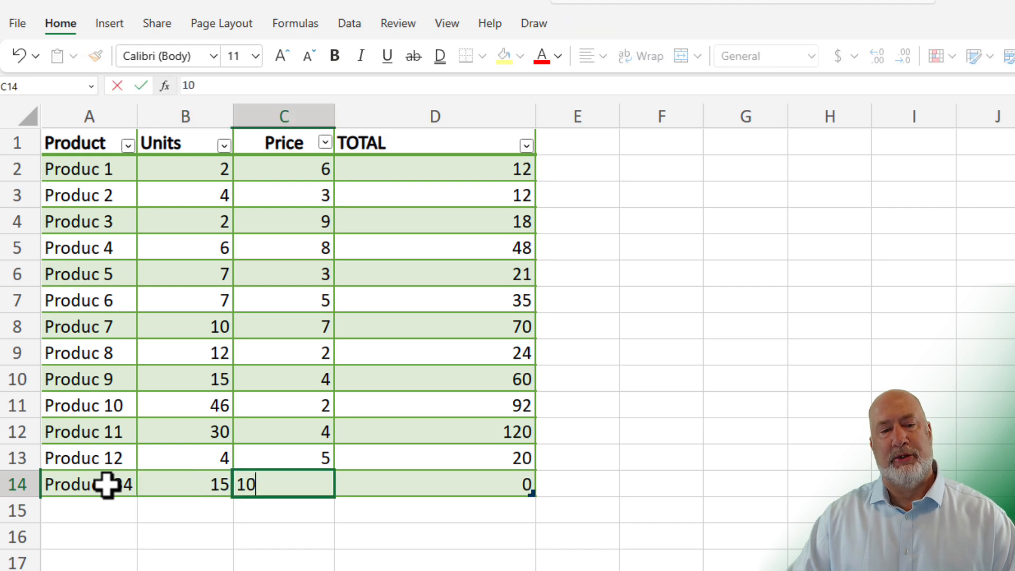
key("Tab")
left_click(358, 347)
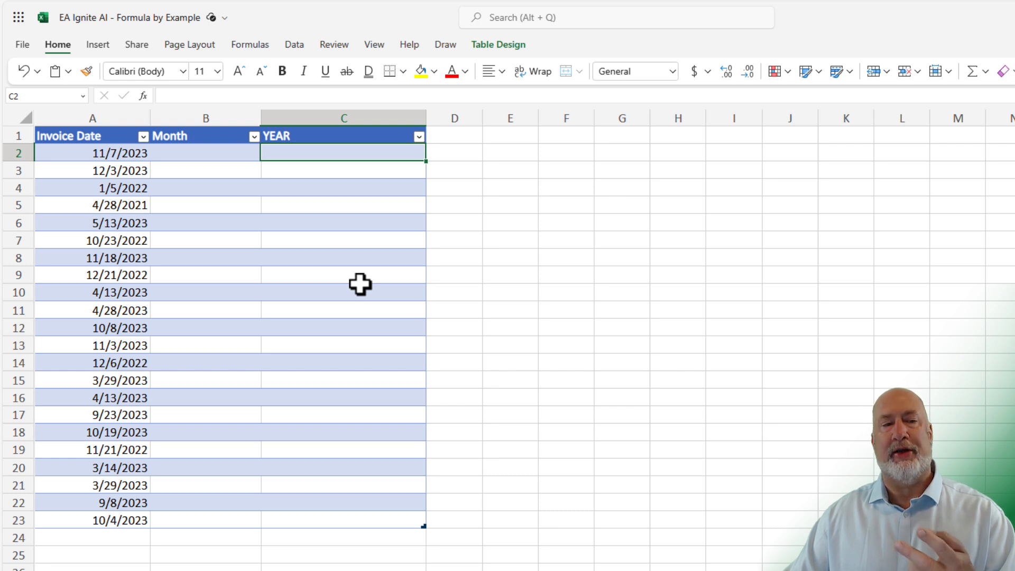
Try to get a formula suggestion by entering the month numbers 11, 12, 1, 4 and 5 in B2:B6.
left_click(210, 159)
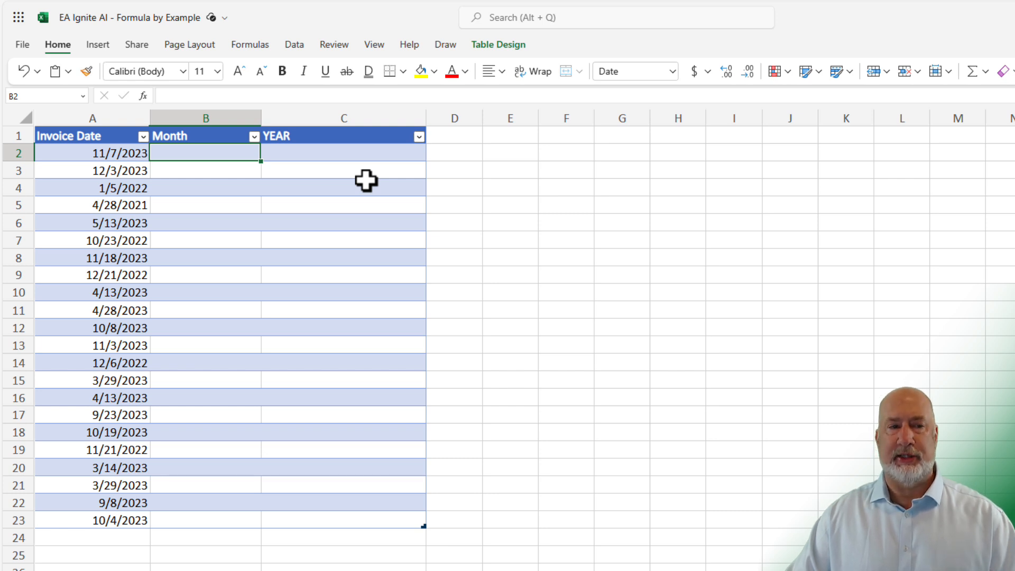
type("11")
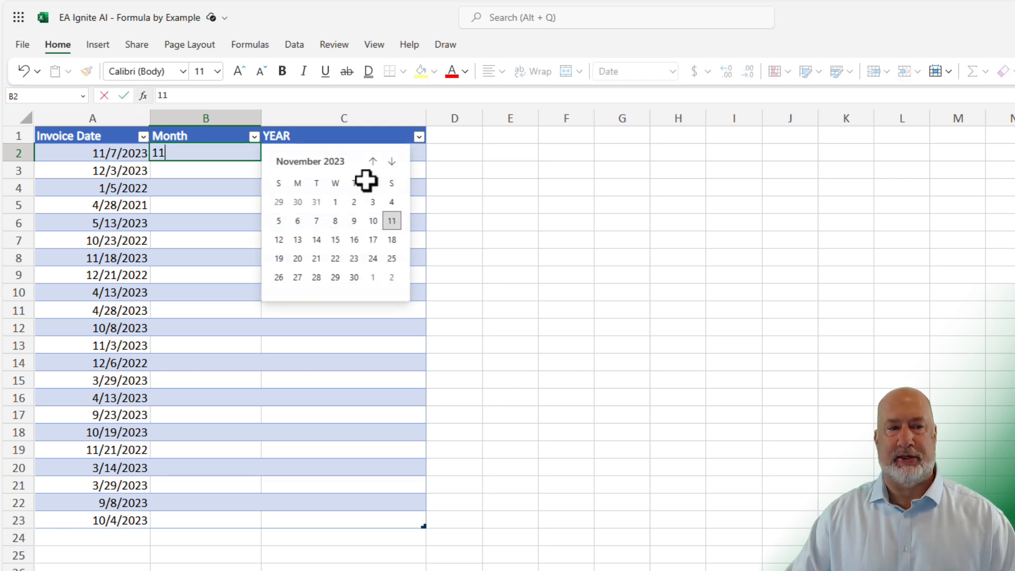
key("Return")
type("12")
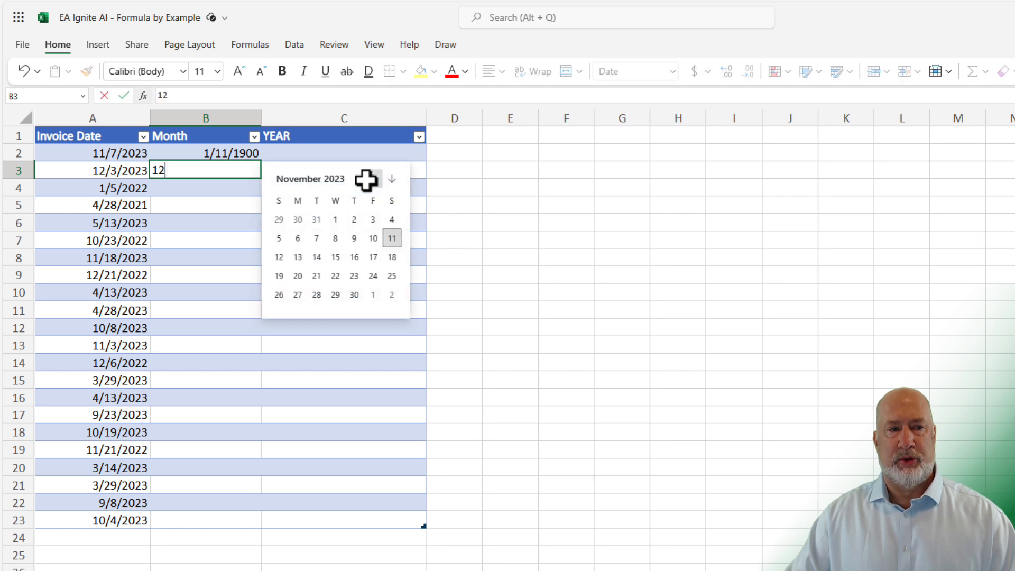
key("Return")
type("1")
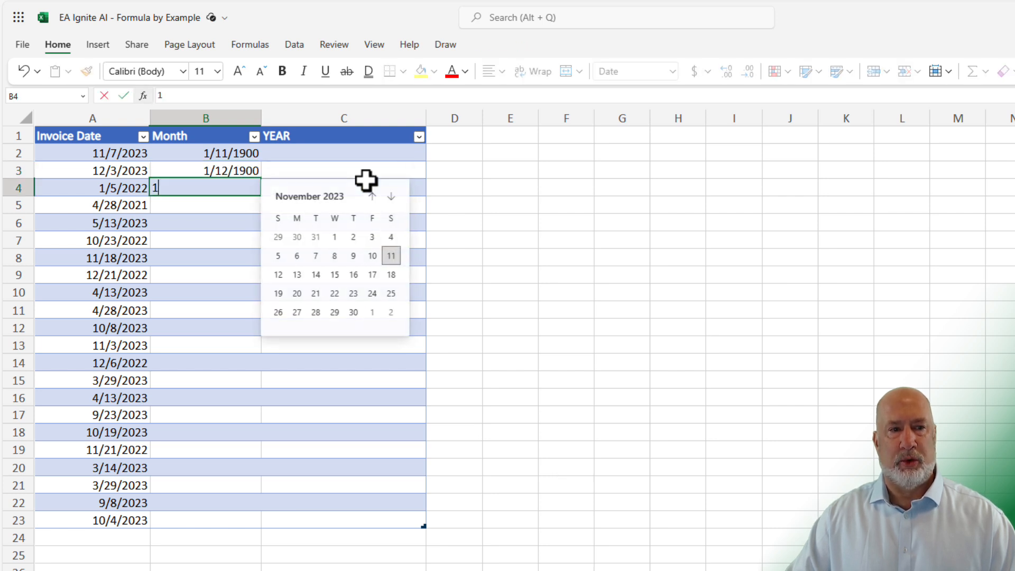
key("Return")
type("4")
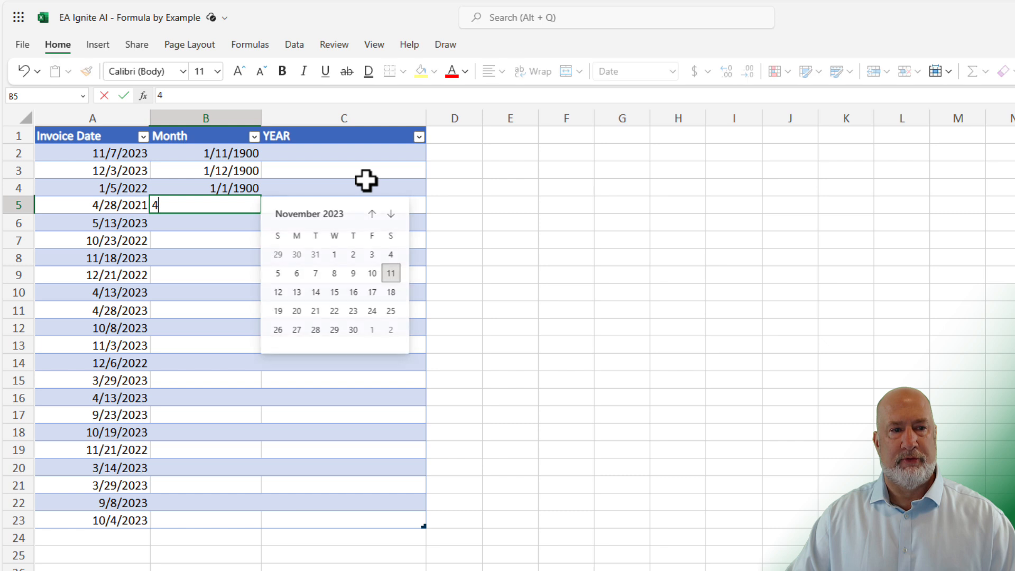
key("Return")
type("5")
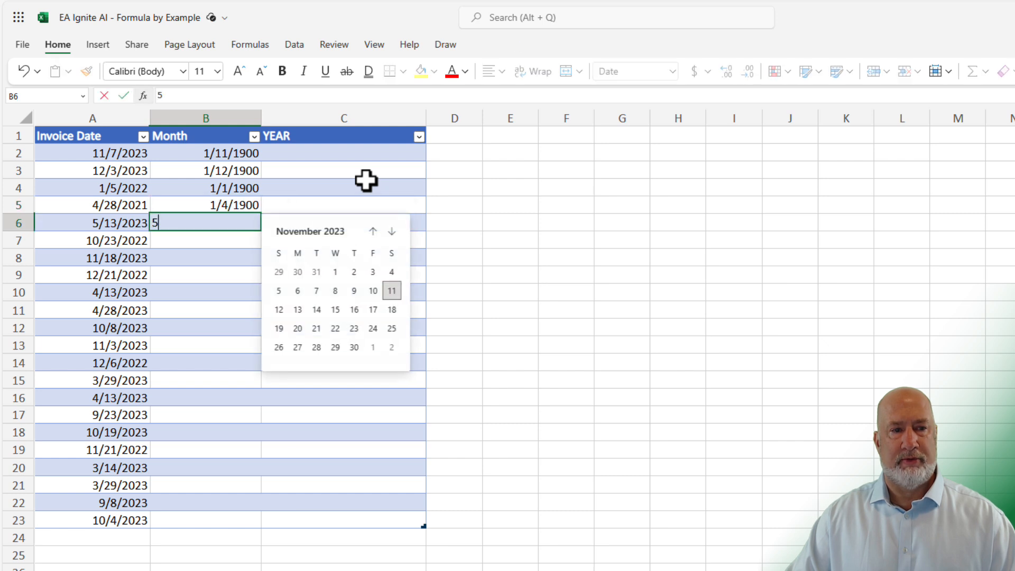
key("Return")
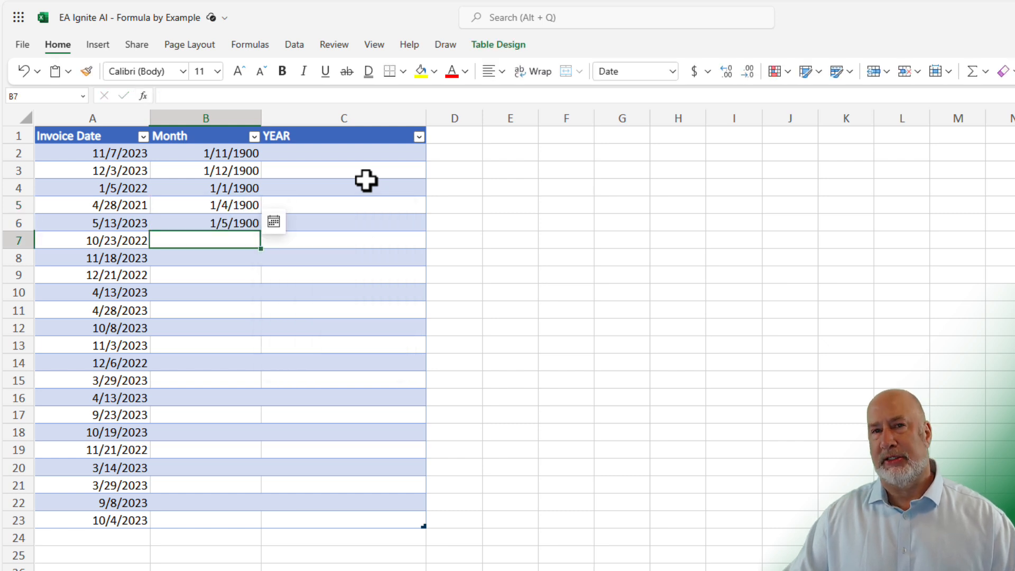
Clear the Month cells B2:B23 and set their number format to General.
left_click_drag(233, 154, 191, 516)
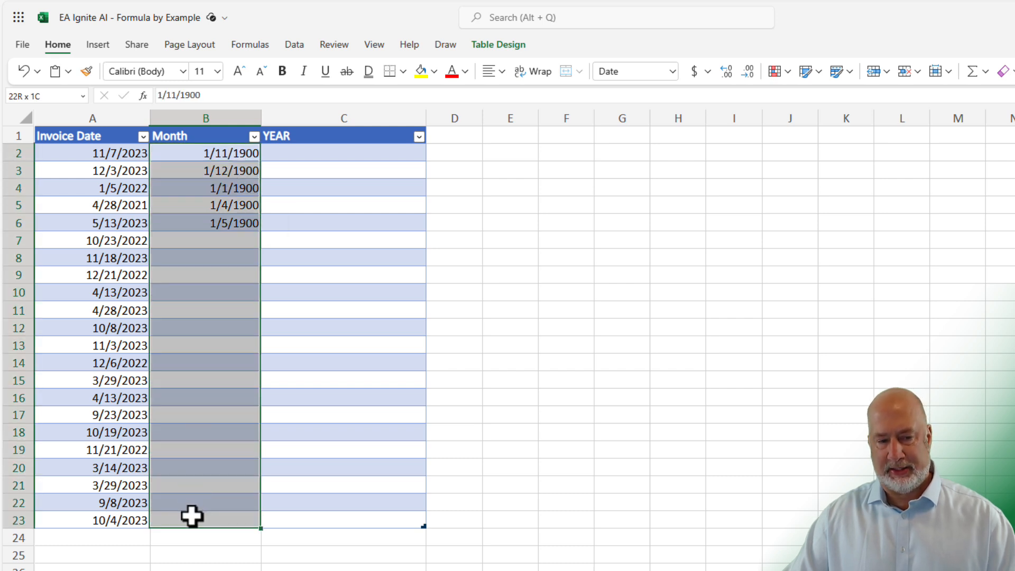
key("Delete")
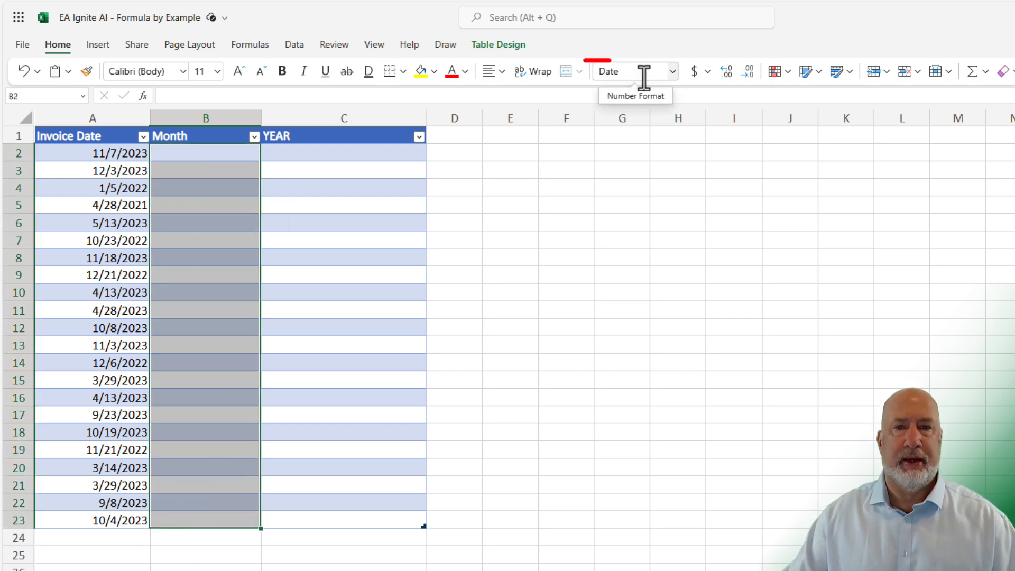
left_click(673, 73)
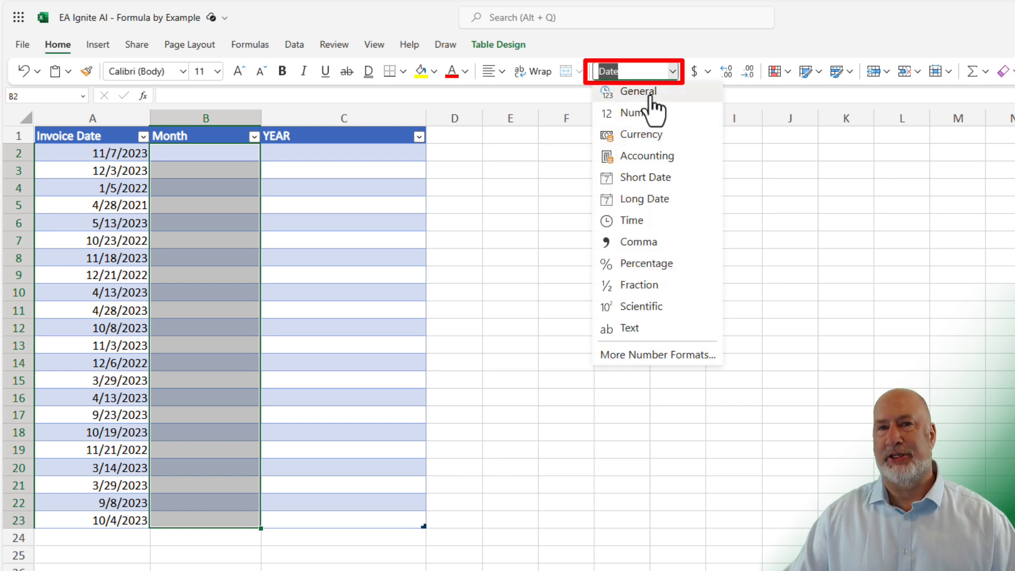
left_click(651, 94)
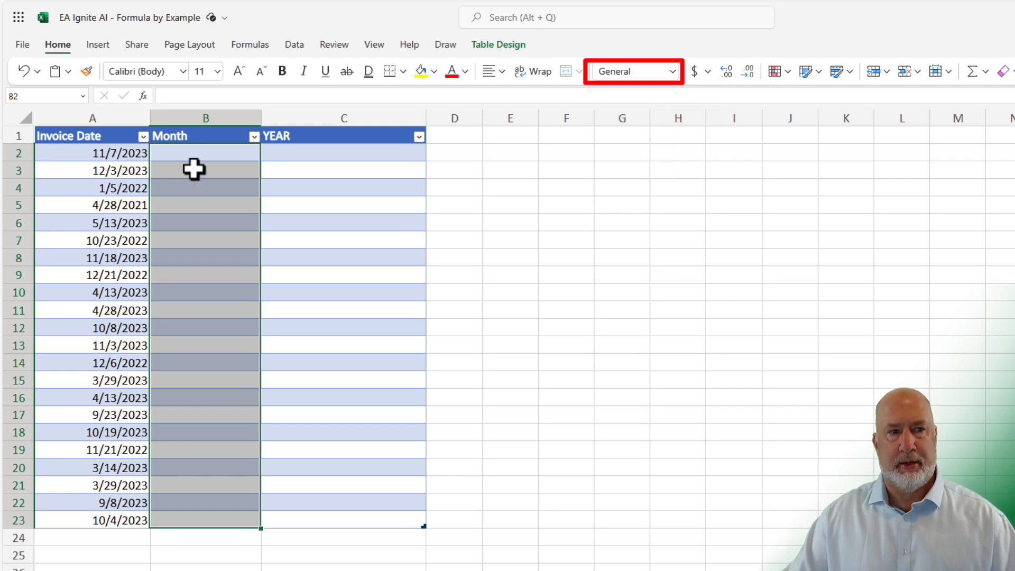
Enter the example month numbers 11 and 12 in B2:B3 and apply the suggested formula to B2:B23 after viewing it.
left_click(221, 152)
type("11")
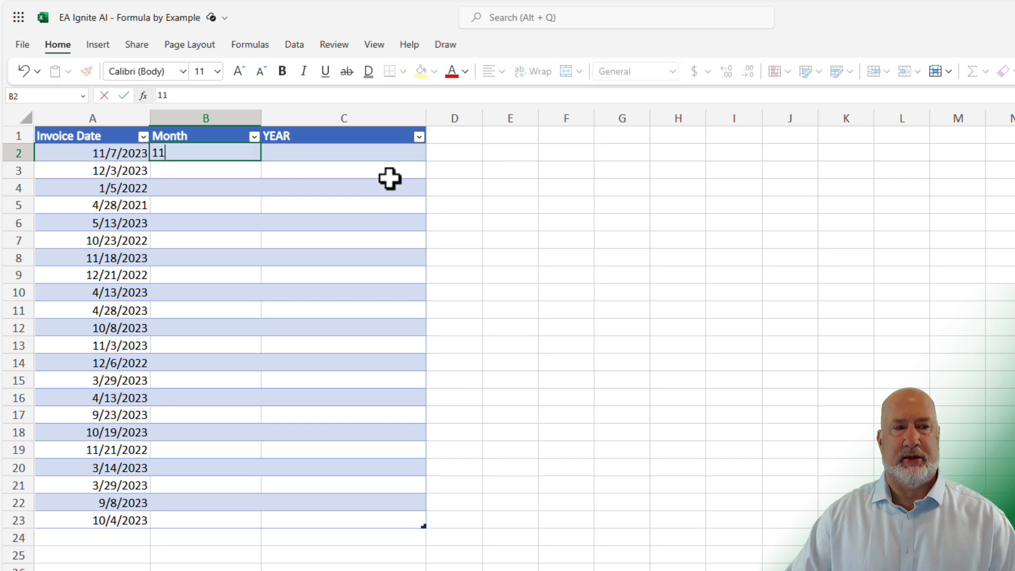
key("Return")
type("12")
key("Return")
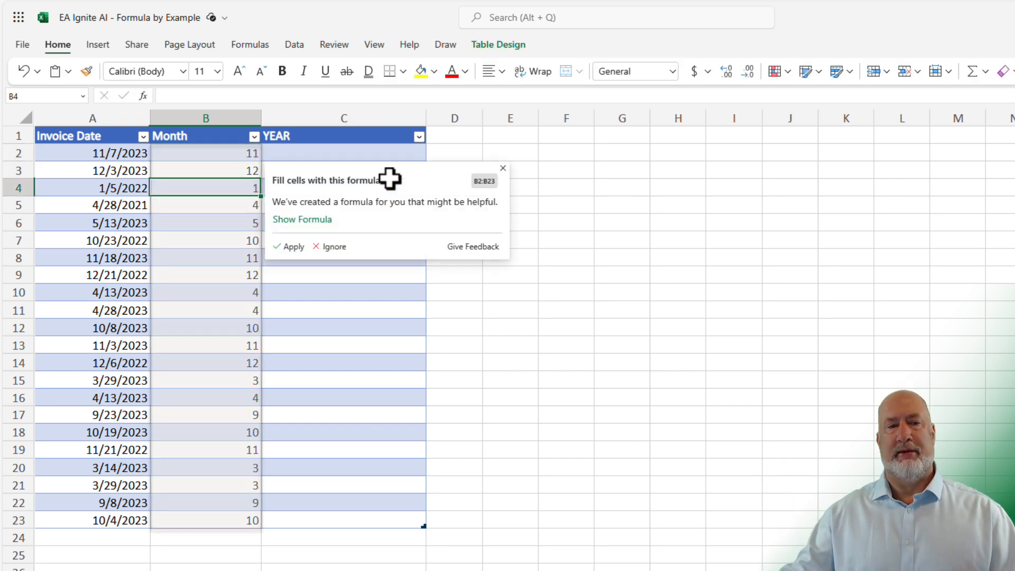
left_click(324, 220)
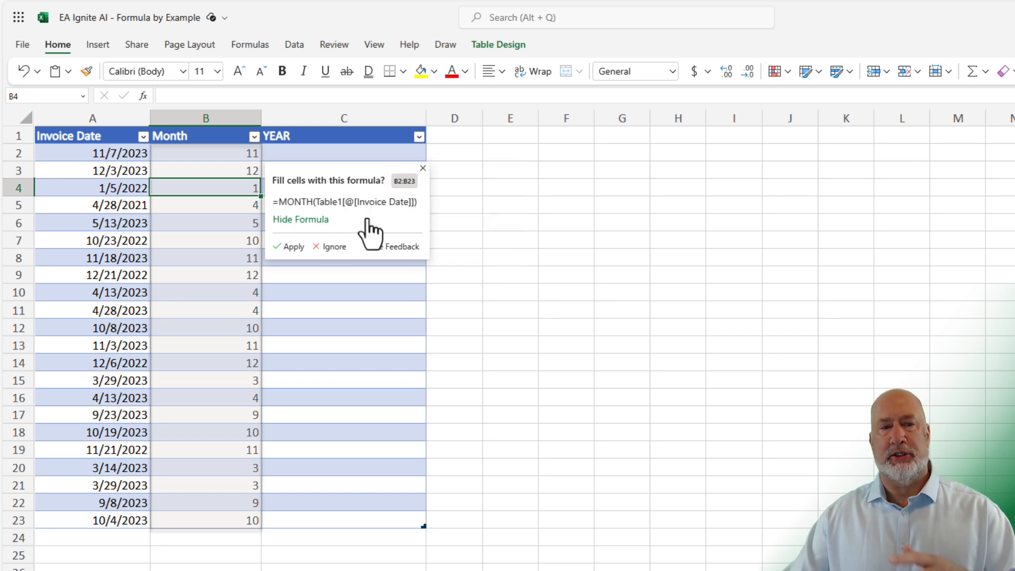
left_click(290, 247)
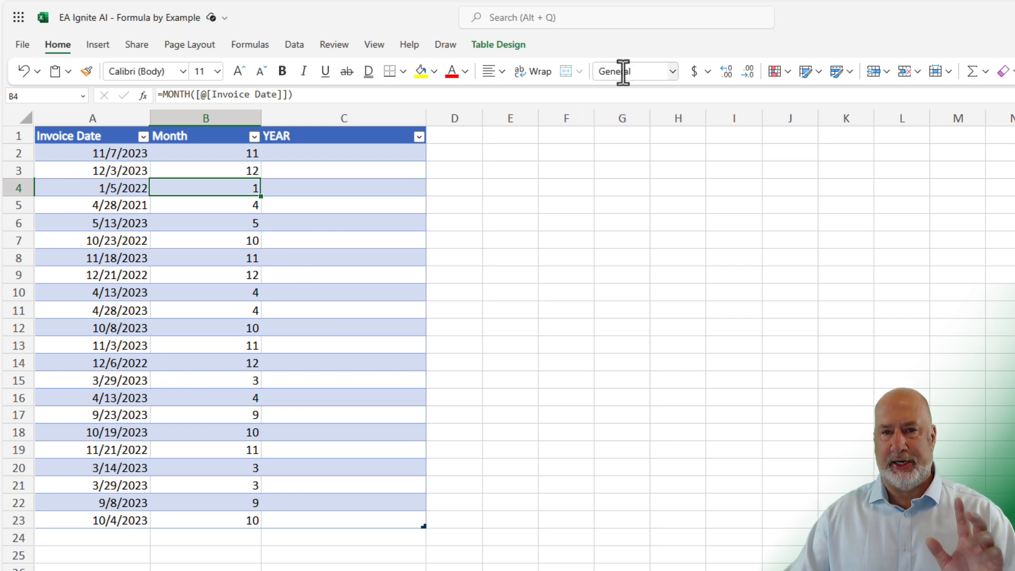
Replace the month numbers with month names by entering November and December in B2:B3 and applying the suggested formula to B2:B23 after viewing it.
left_click_drag(247, 153, 236, 517)
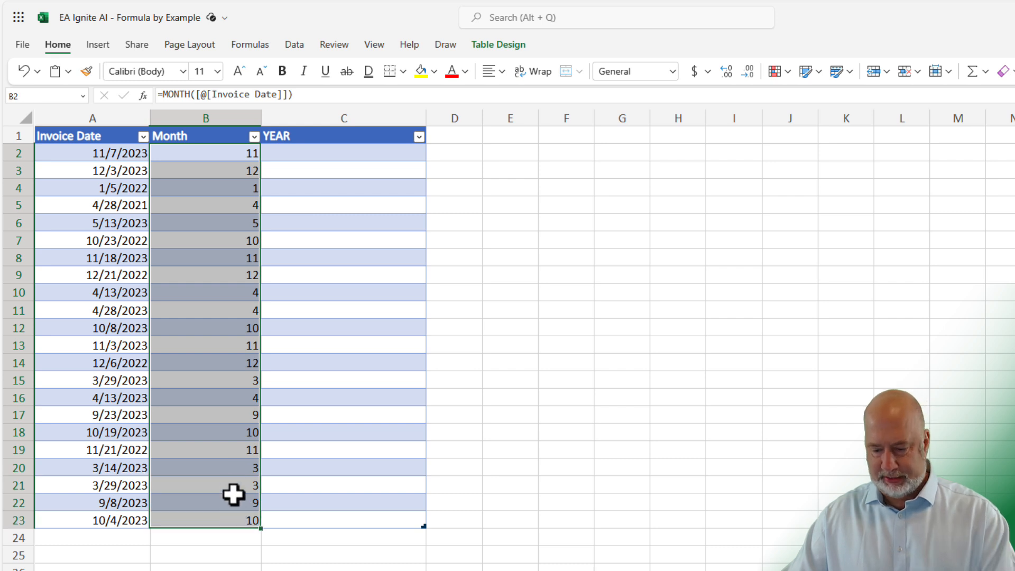
key("Delete")
left_click(233, 152)
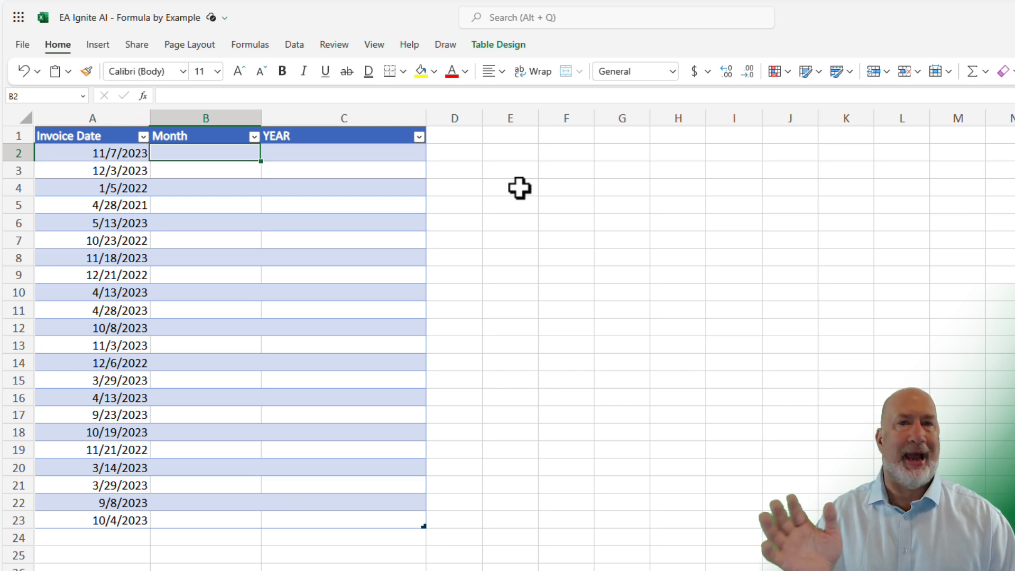
type("N")
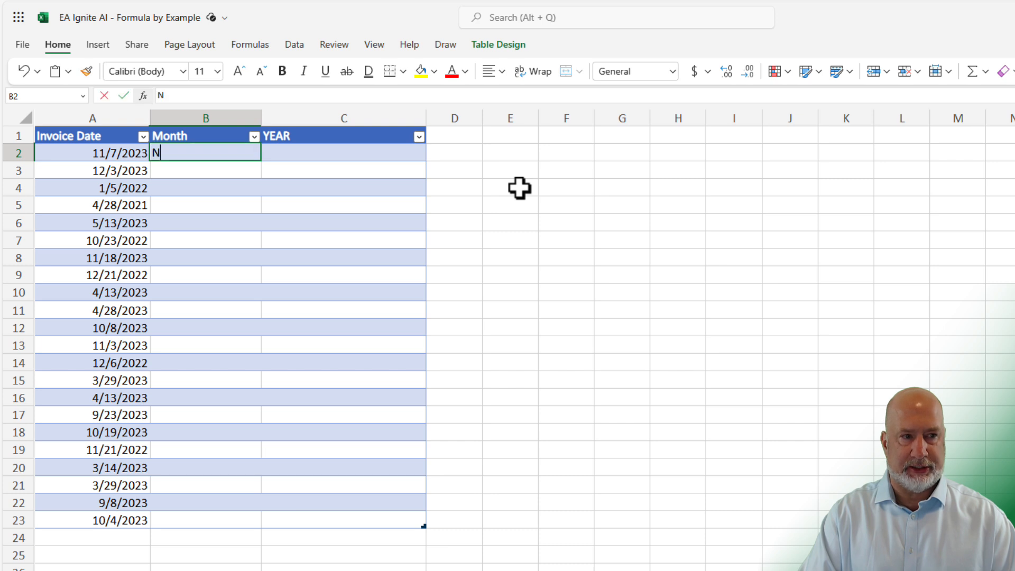
type("ovember")
key("Return")
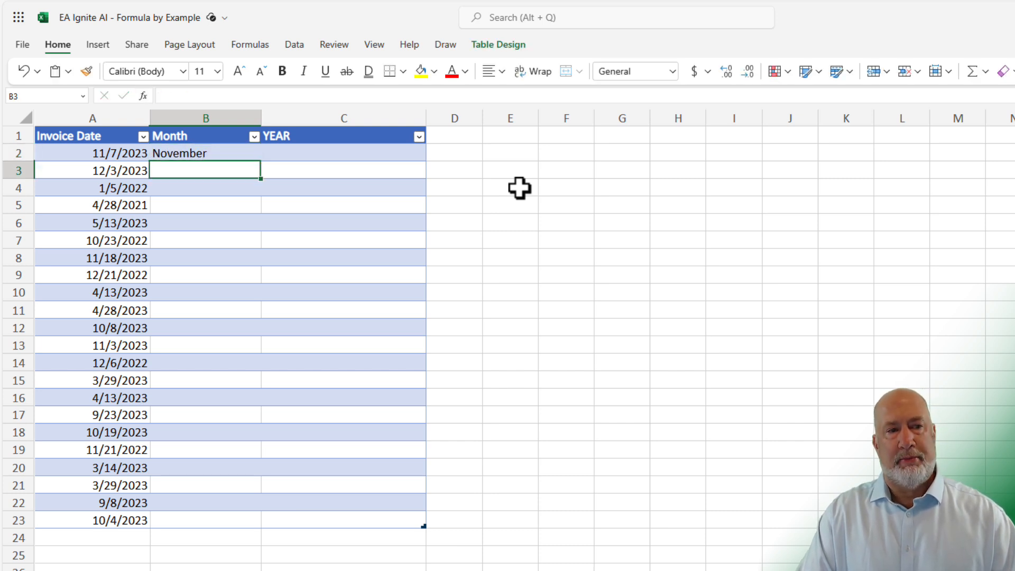
type("December")
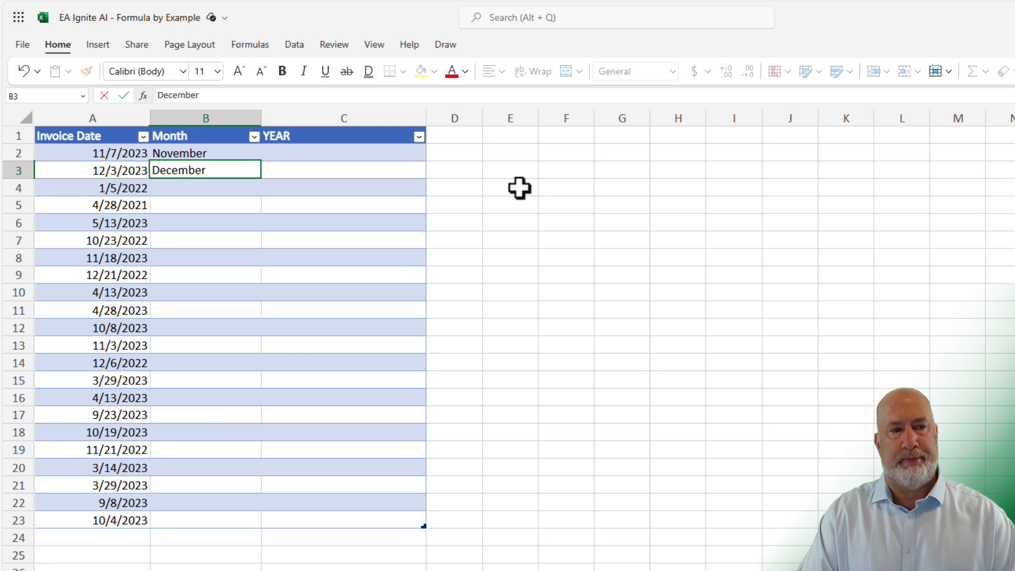
key("Return")
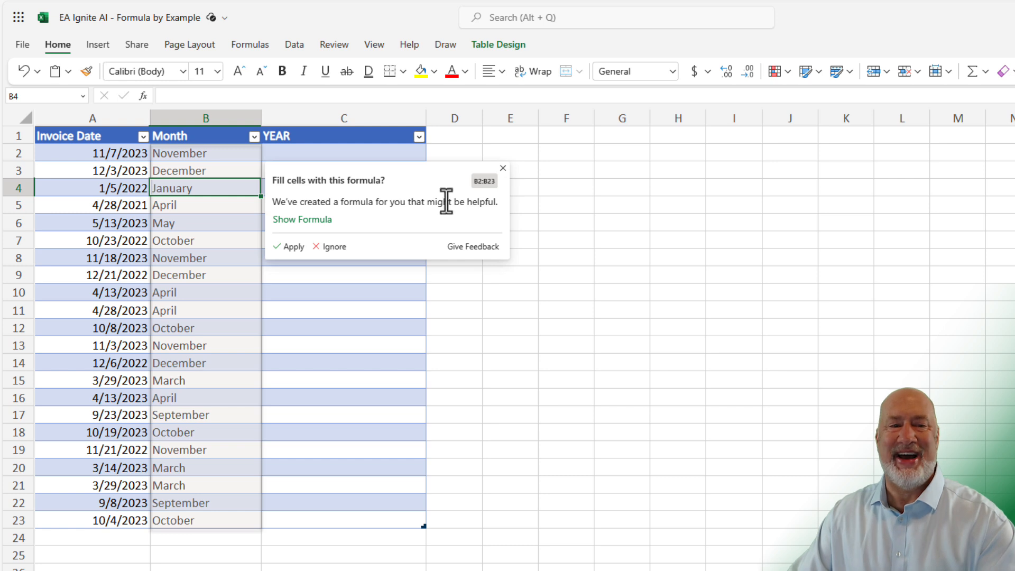
left_click(312, 222)
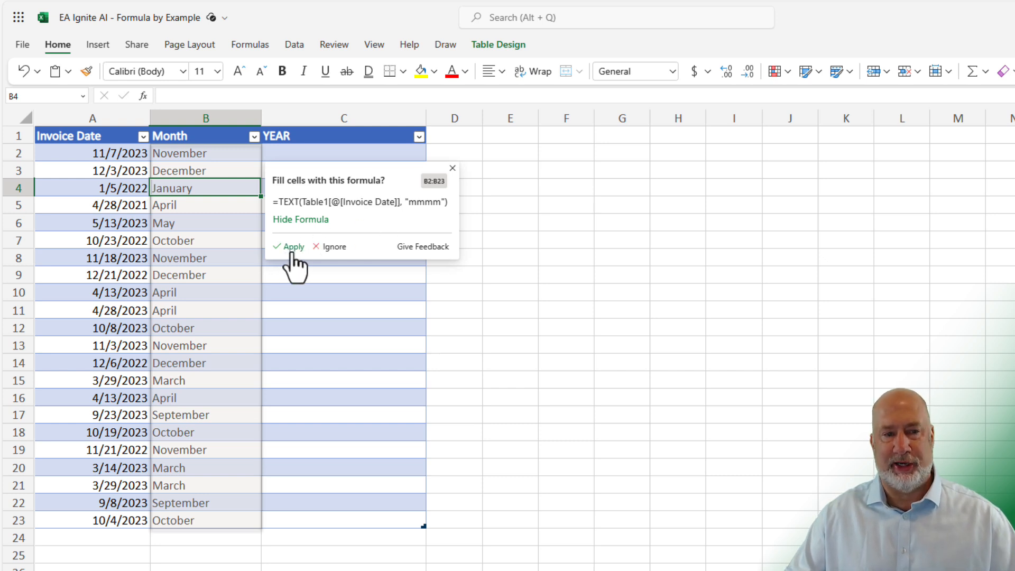
left_click(292, 251)
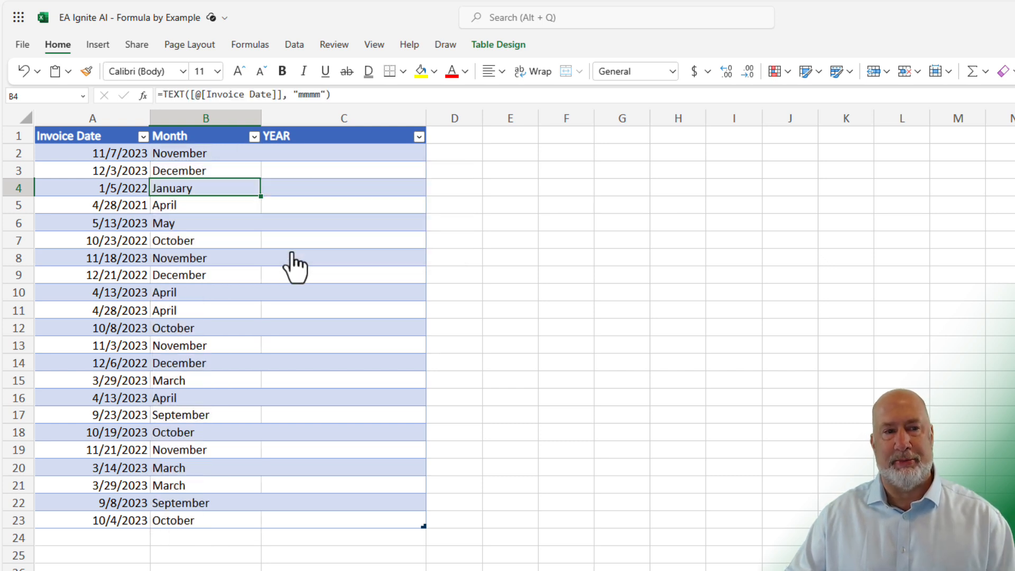
Set the number format of the YEAR cells C2:C23 to General.
left_click(324, 154)
left_click_drag(324, 154, 326, 514)
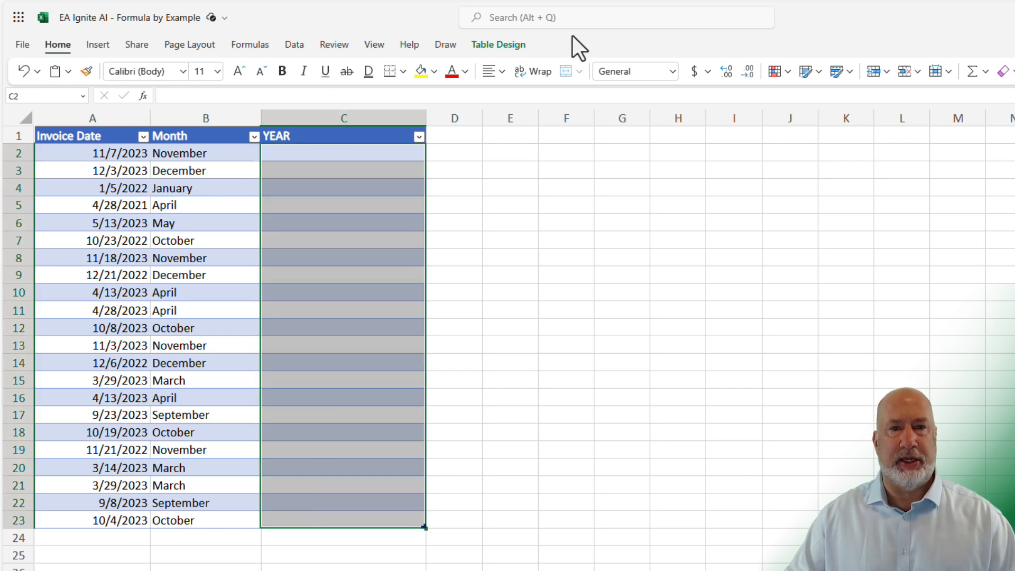
left_click(669, 74)
left_click(640, 92)
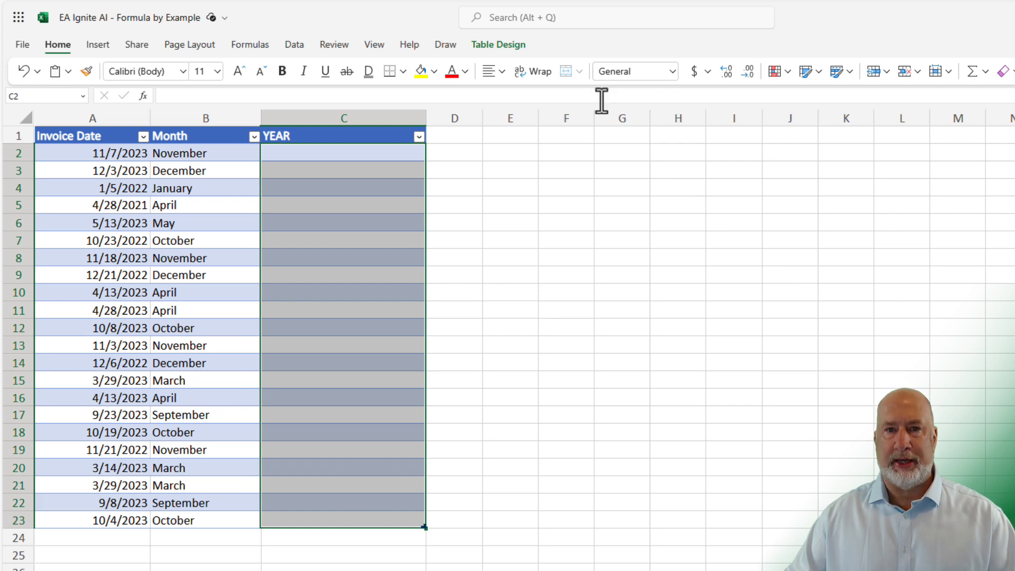
Enter the example years 2023, 2023 and 2022 in C2:C4, apply the suggested formula to C2:C23 and check it in C2.
left_click(386, 159)
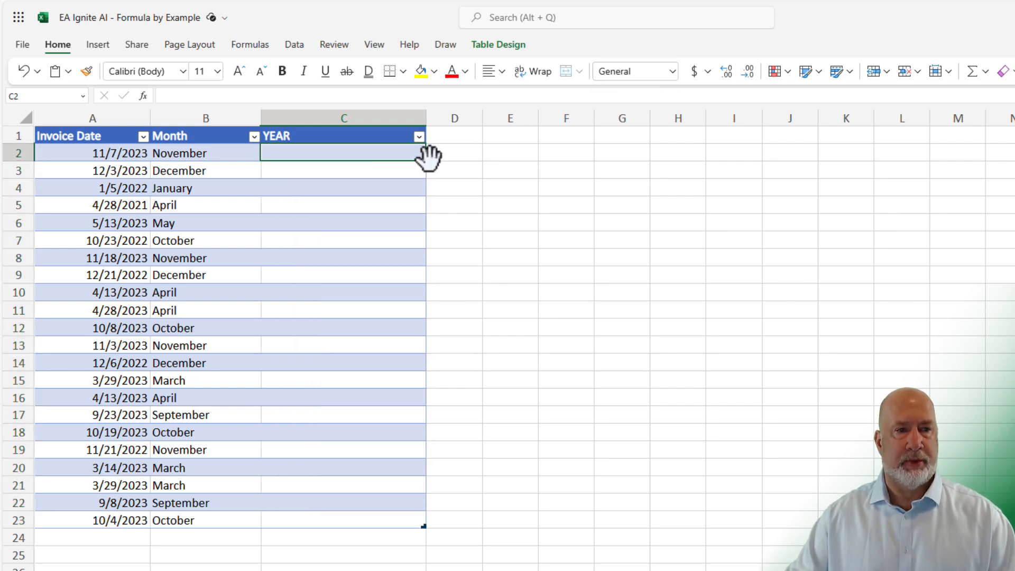
type("2023")
key("Return")
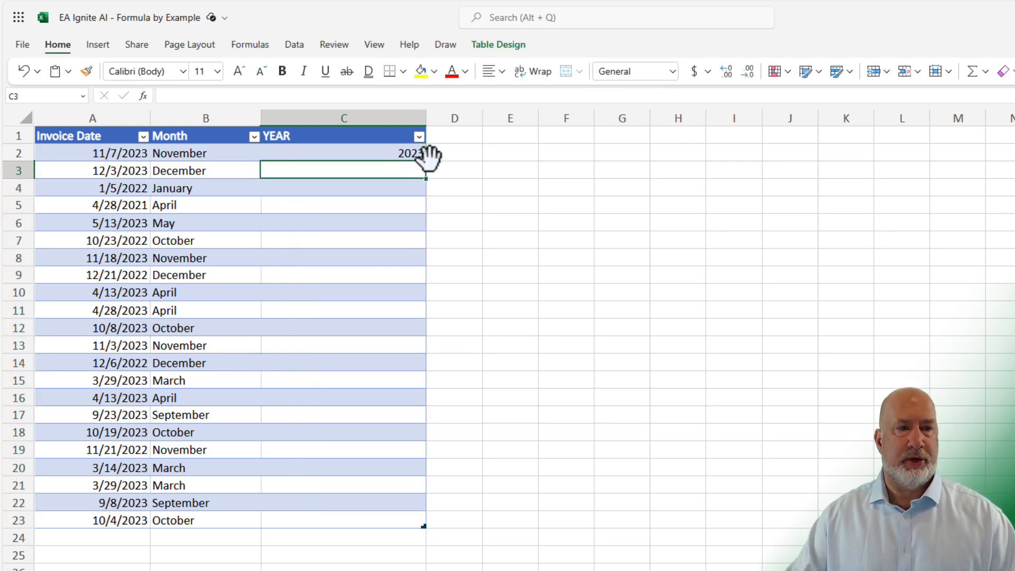
type("2023")
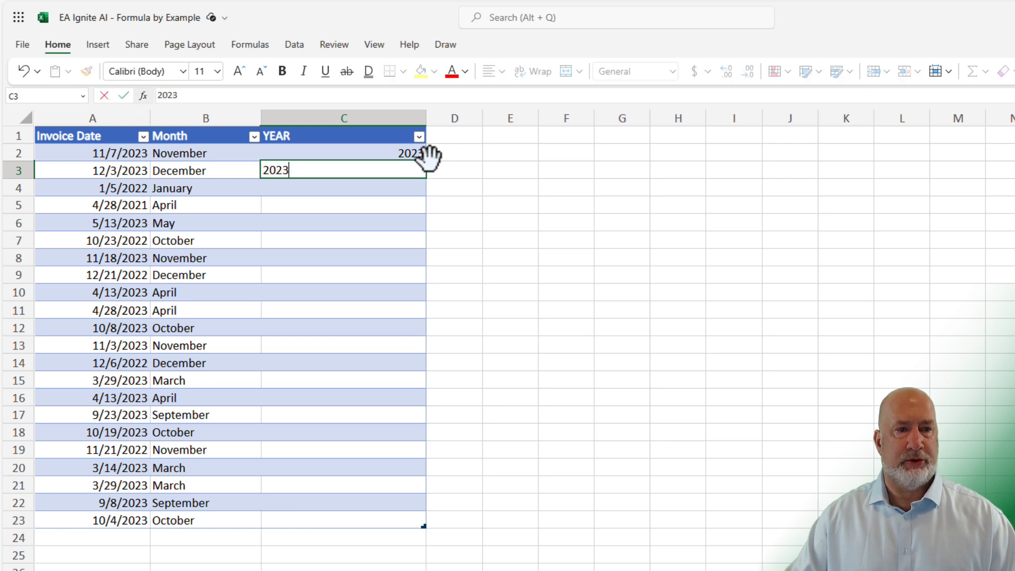
key("Return")
type("20")
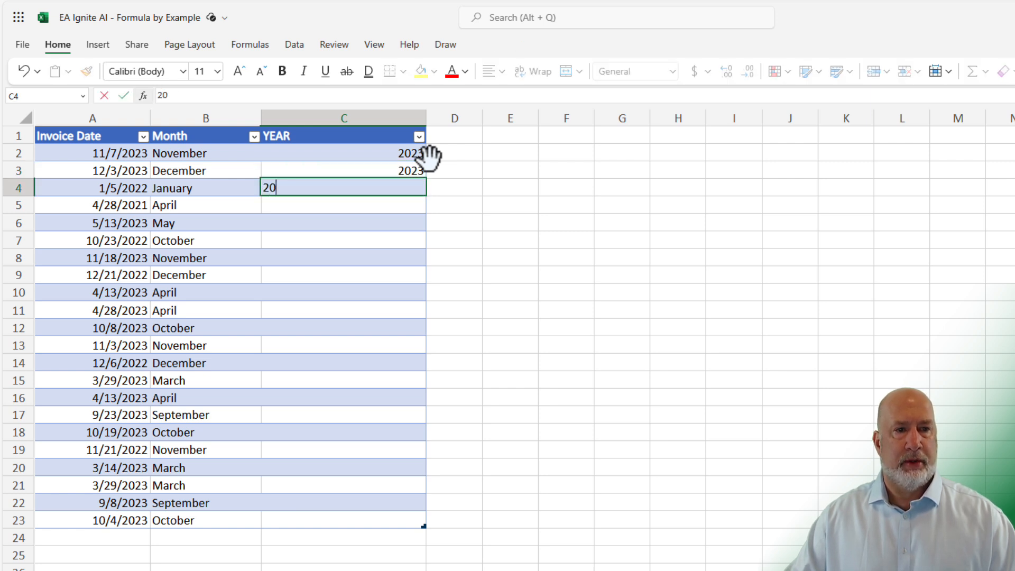
type("22")
key("Return")
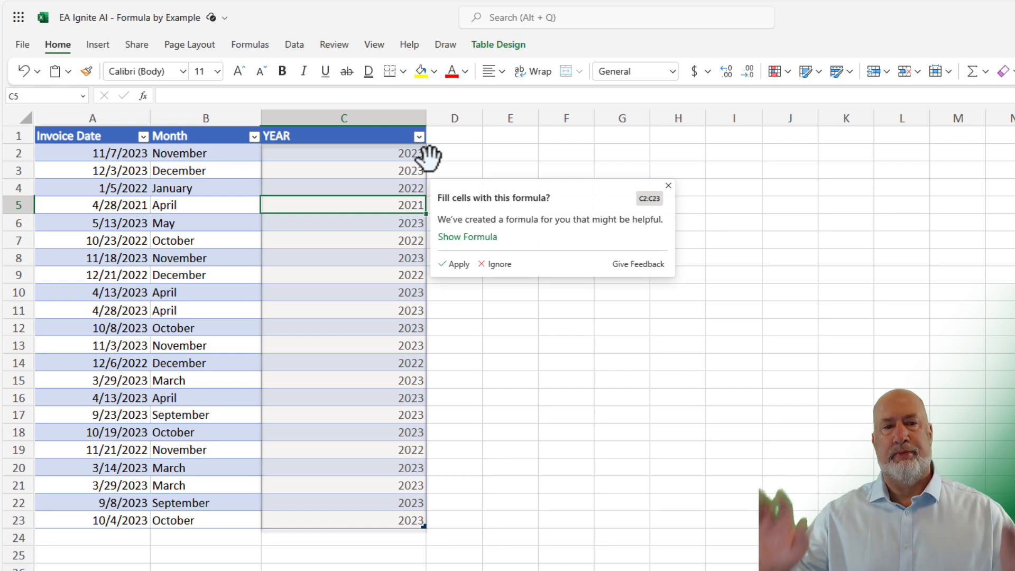
left_click(458, 264)
left_click(395, 154)
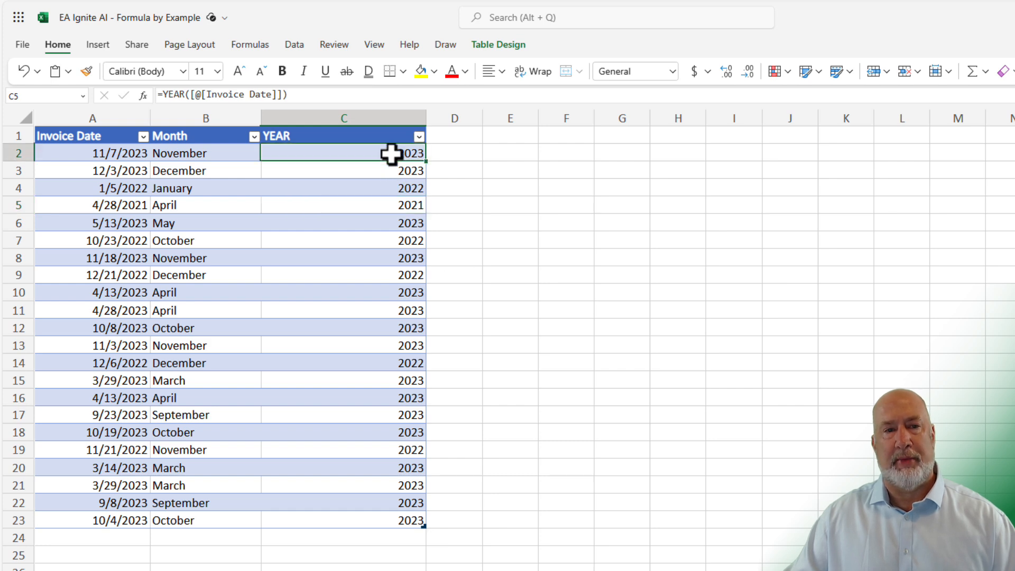